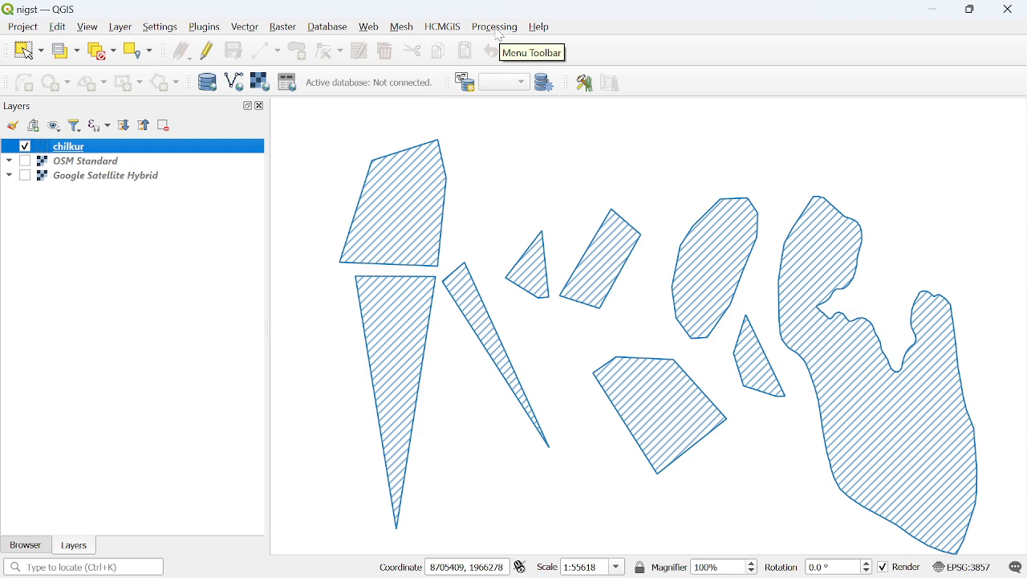
# Open the model designer and name the new model buffer_final_nigst
pyautogui.click(497, 31)
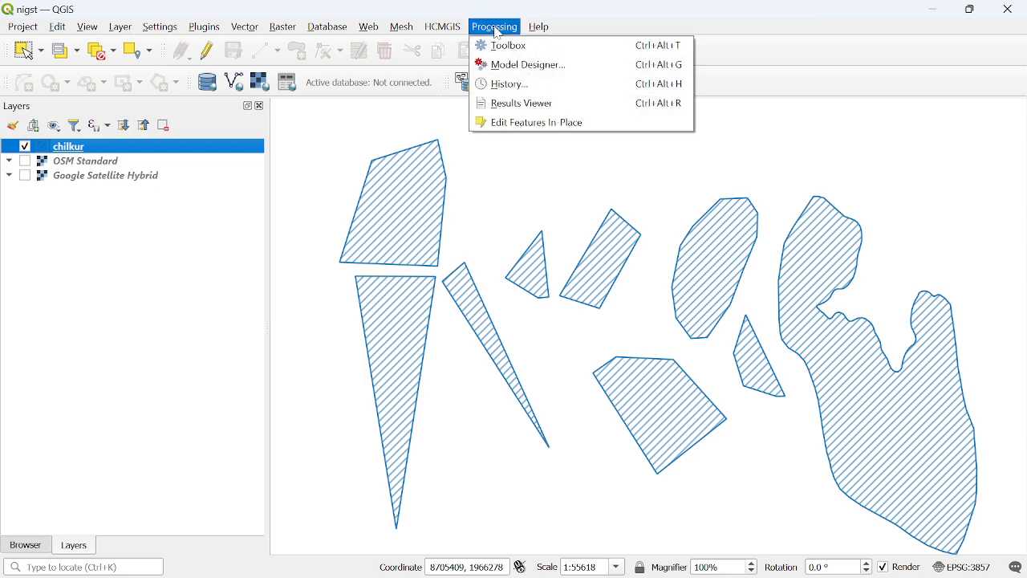
pyautogui.click(535, 73)
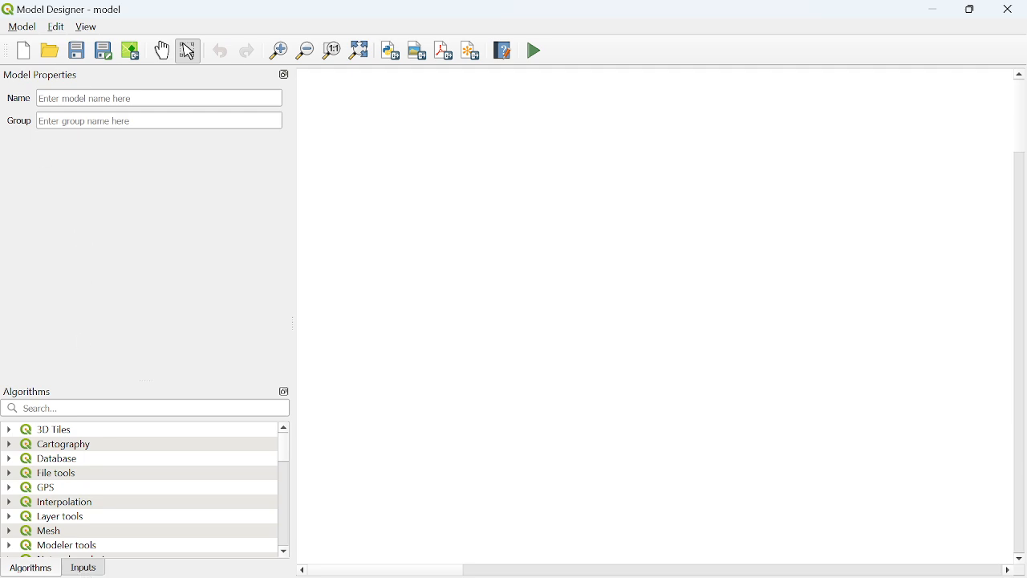
pyautogui.click(158, 97)
pyautogui.write('buffe')
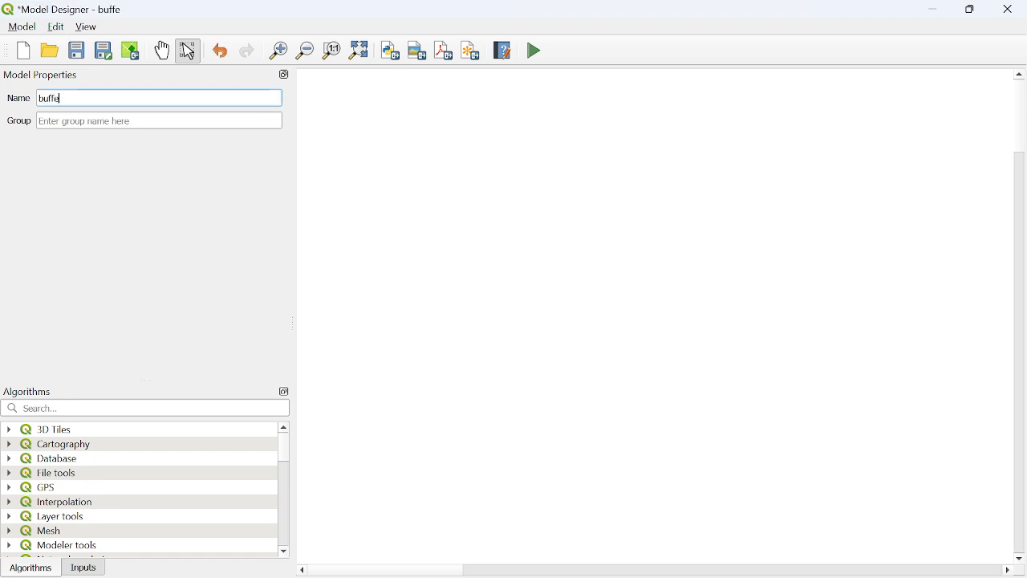
pyautogui.write('r_final_nigst')
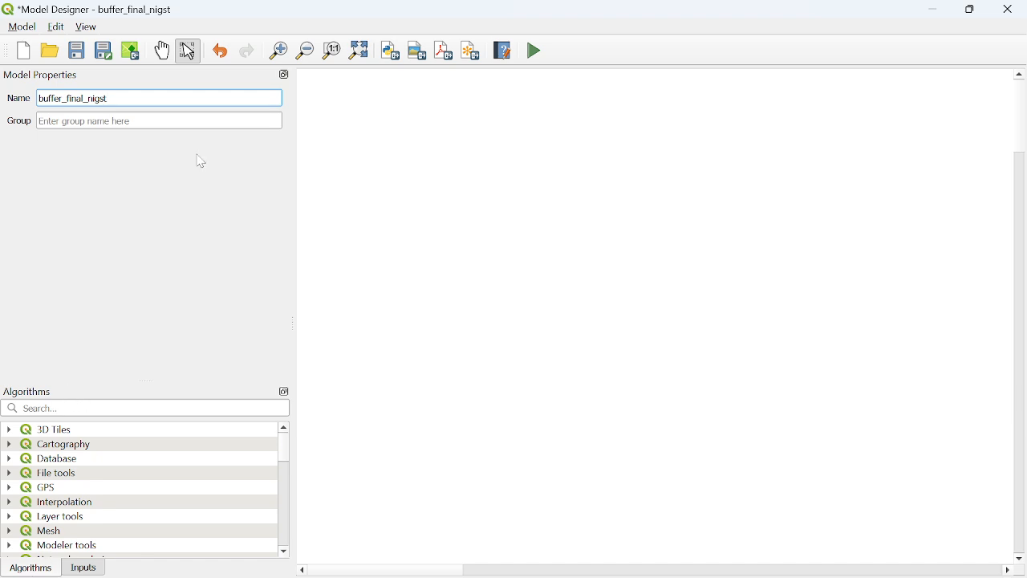
# Detach the model properties into a smaller floating window and filter the algorithms for "buffer"
pyautogui.moveTo(200, 80); pyautogui.dragTo(529, 146)
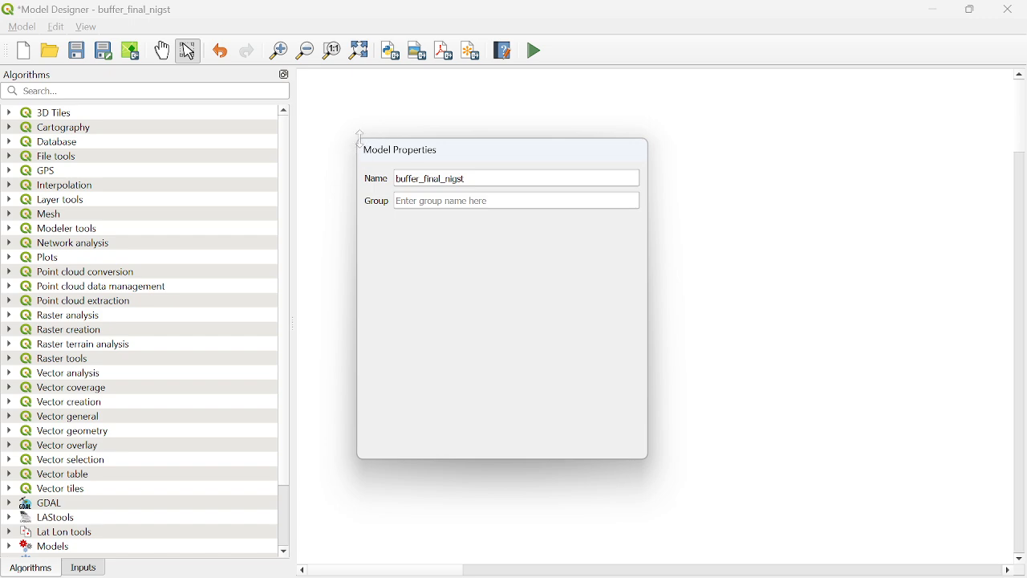
pyautogui.moveTo(360, 137); pyautogui.dragTo(389, 195)
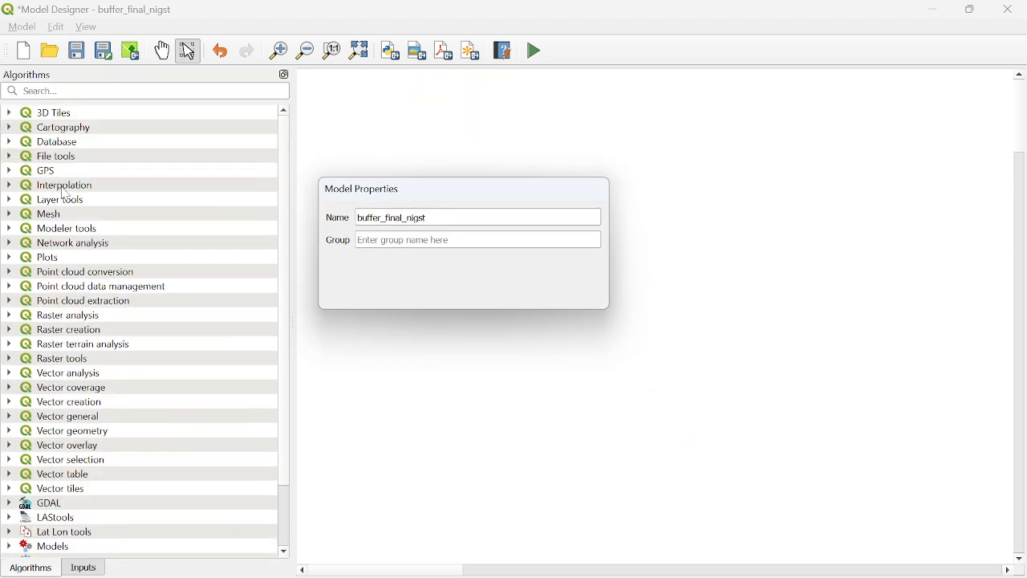
pyautogui.click(25, 91)
pyautogui.write('buffer')
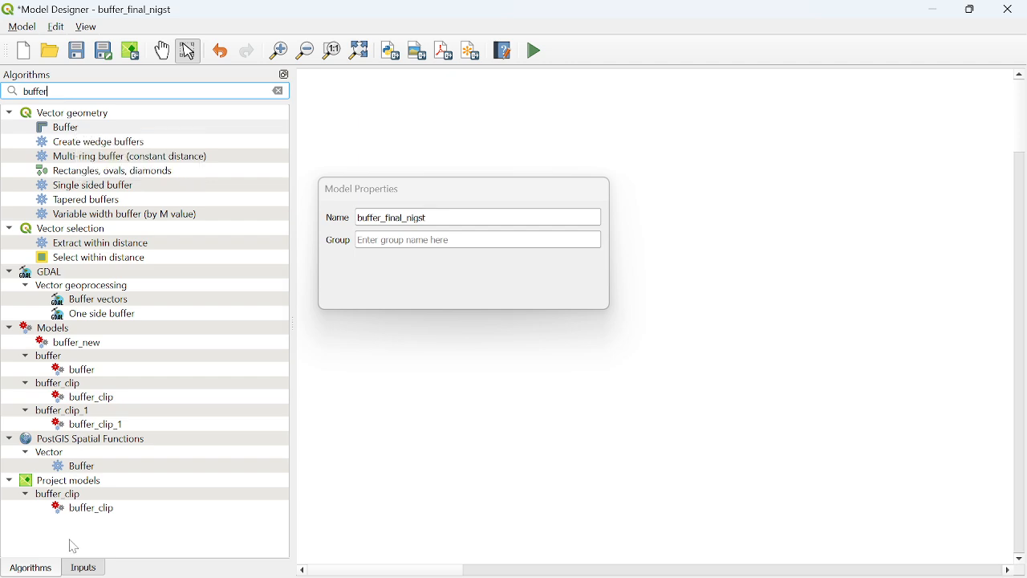
# Add a mandatory vector layer input described as input_buffer_file, accepting Point, Line, Polygon and Any Geometry Type, and position it on the canvas
pyautogui.click(84, 569)
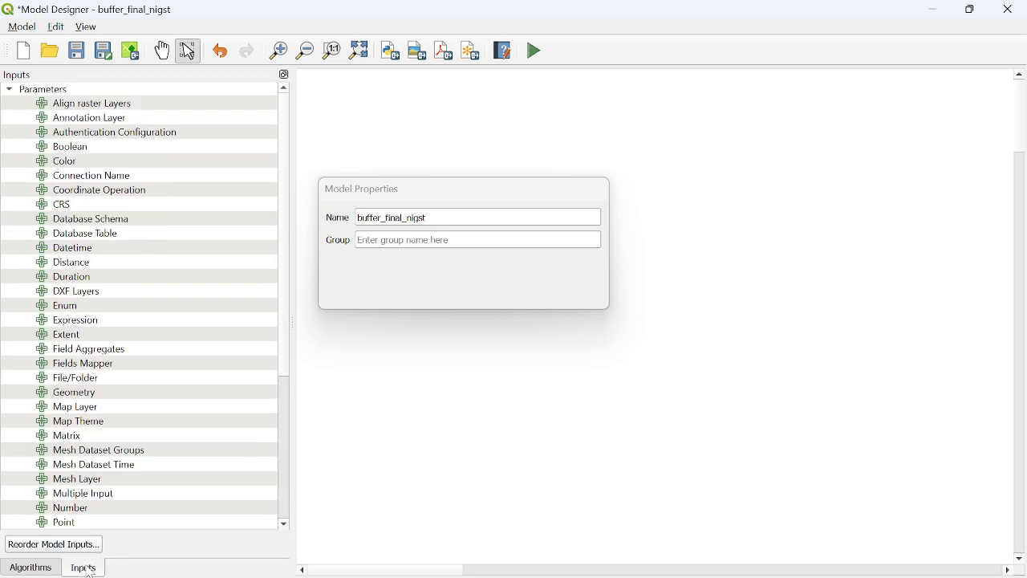
pyautogui.scroll(-5, 122, 406)
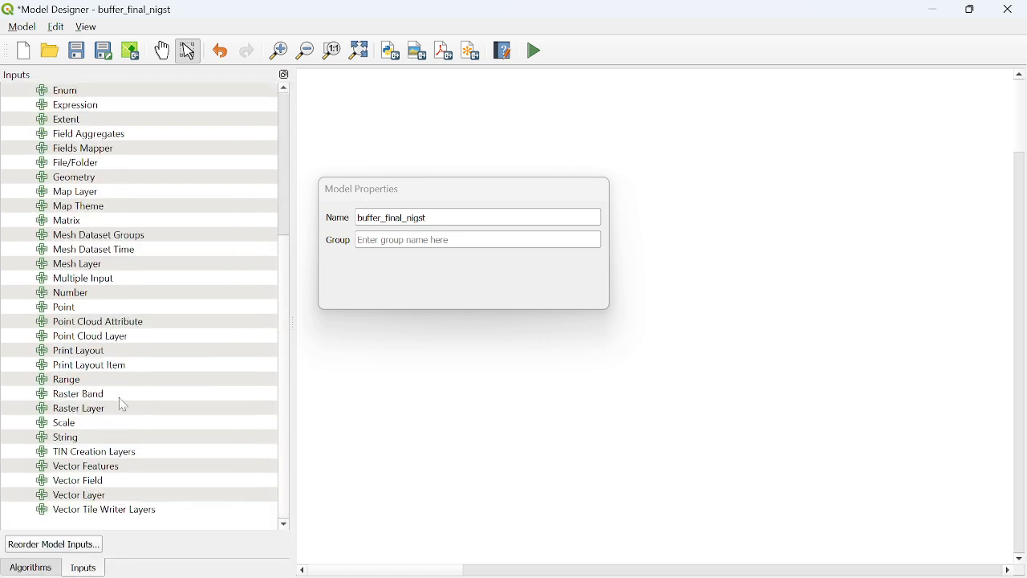
pyautogui.moveTo(71, 498); pyautogui.dragTo(727, 179)
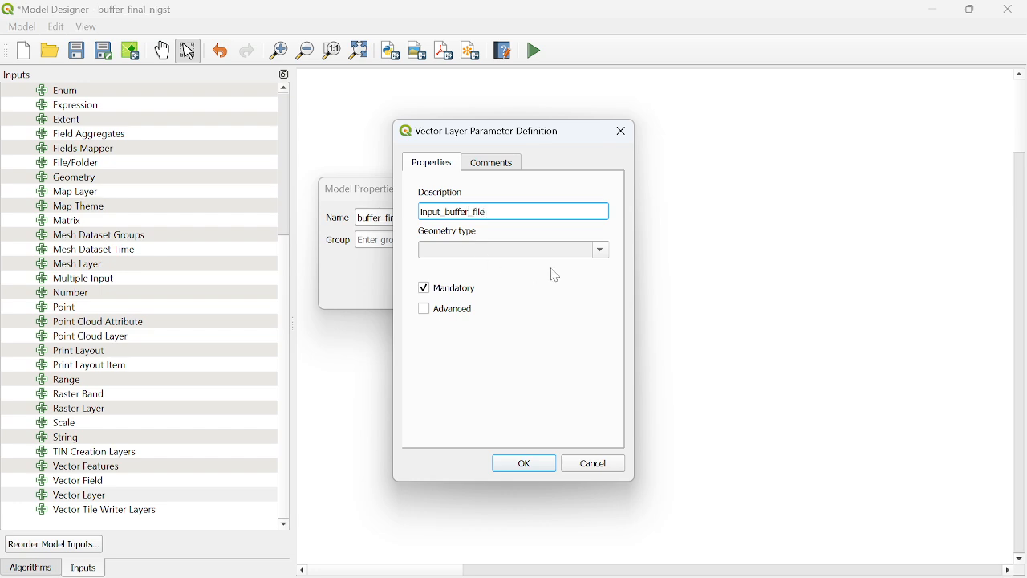
pyautogui.click(600, 253)
pyautogui.click(428, 281)
pyautogui.click(429, 291)
pyautogui.click(429, 302)
pyautogui.click(430, 313)
pyautogui.click(544, 470)
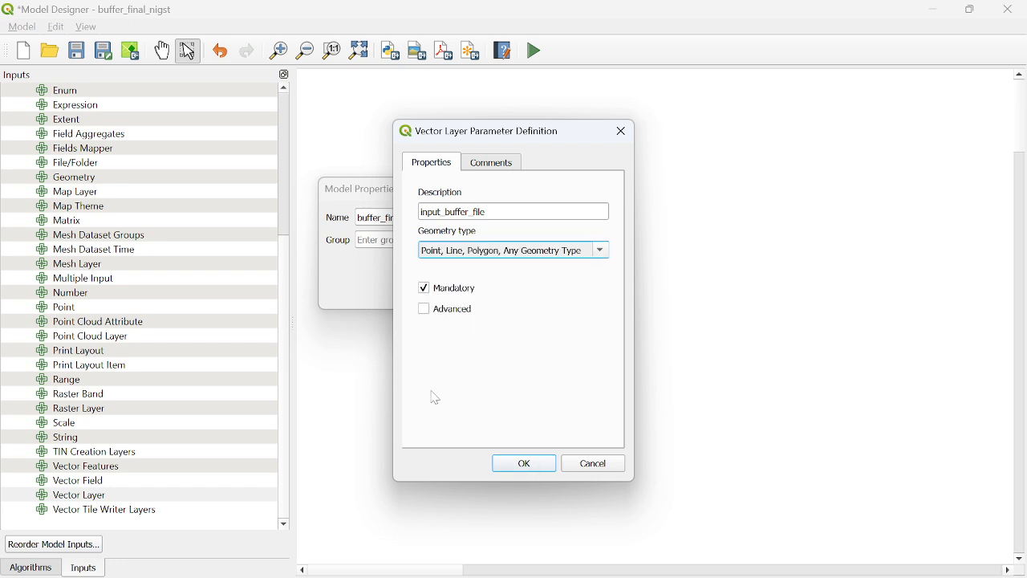
pyautogui.click(532, 467)
pyautogui.moveTo(707, 184); pyautogui.dragTo(771, 164)
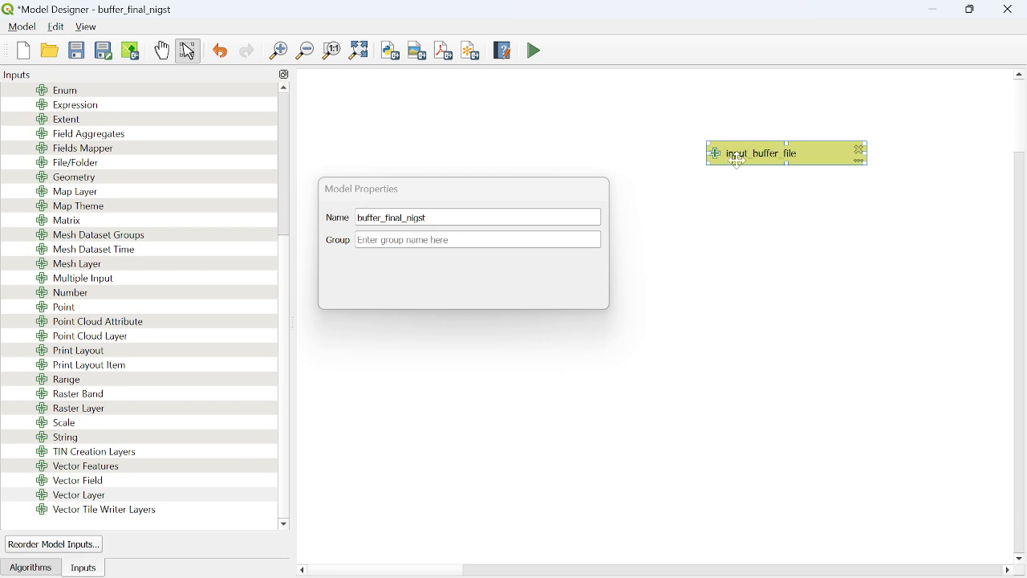
# Add a distance input described as "distance for buffer", linked to input_buffer_file, and align it directly beneath that input
pyautogui.moveTo(509, 200); pyautogui.dragTo(911, 475)
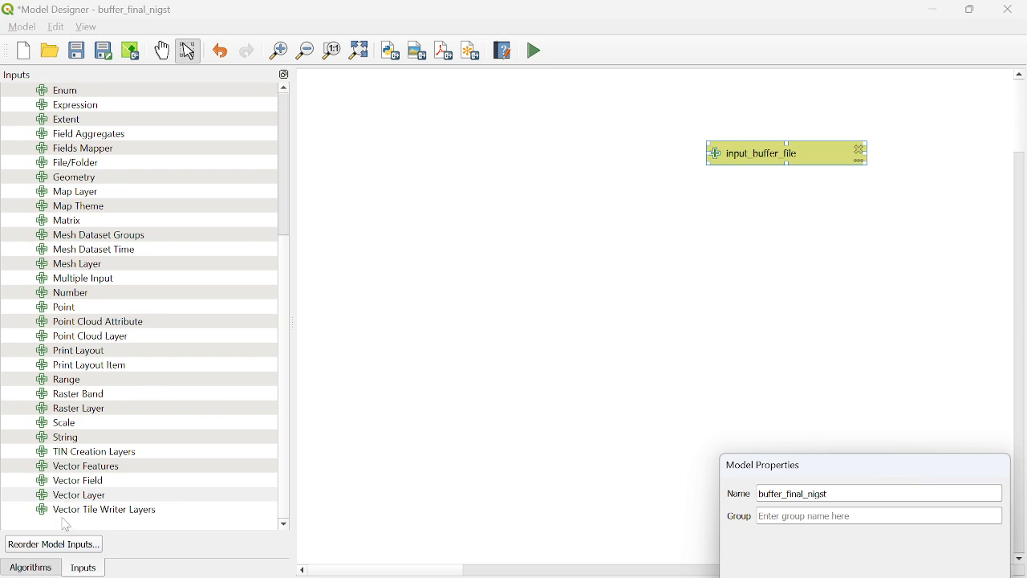
pyautogui.scroll(5, 141, 255)
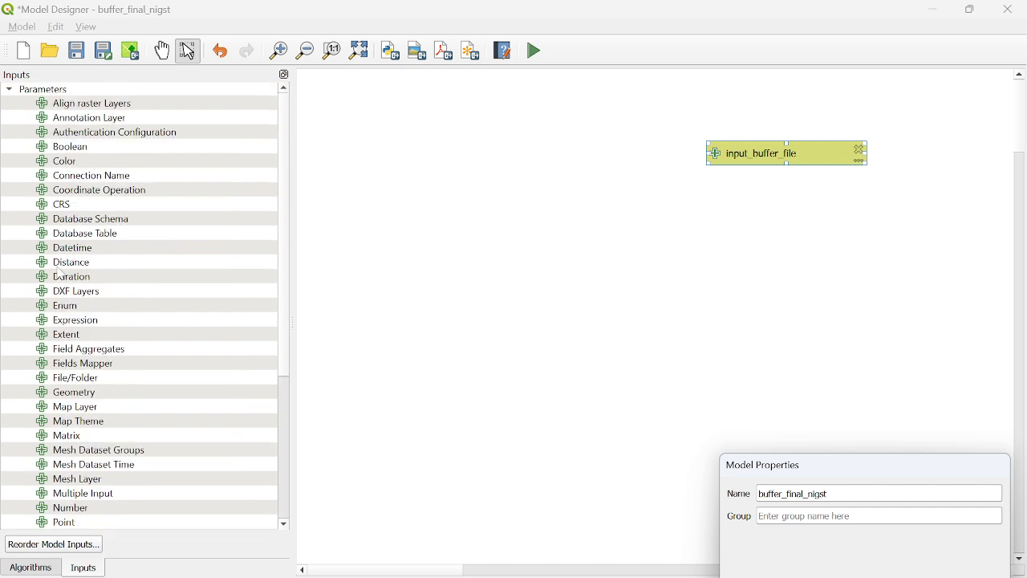
pyautogui.moveTo(68, 266); pyautogui.dragTo(733, 232)
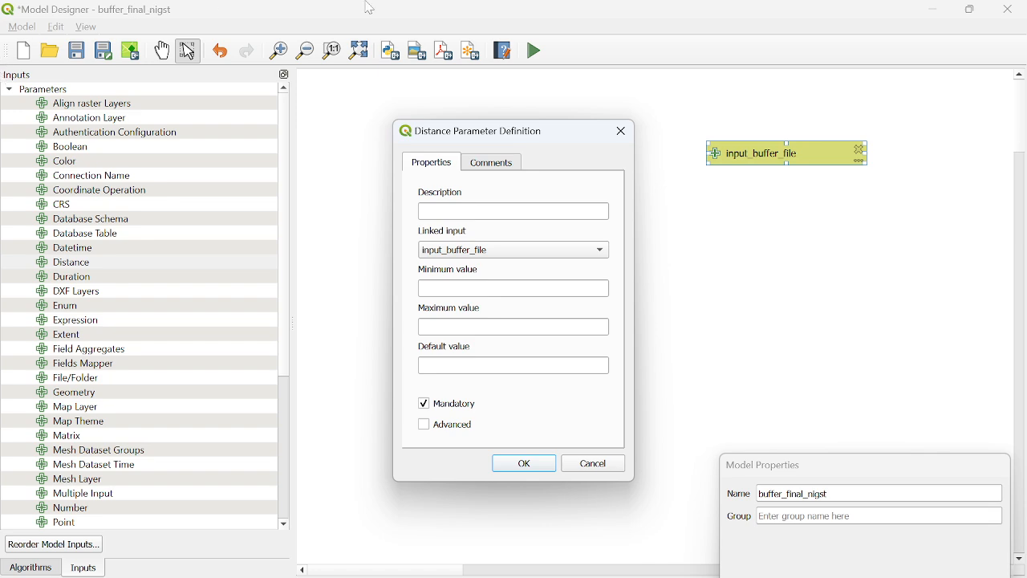
pyautogui.click(498, 211)
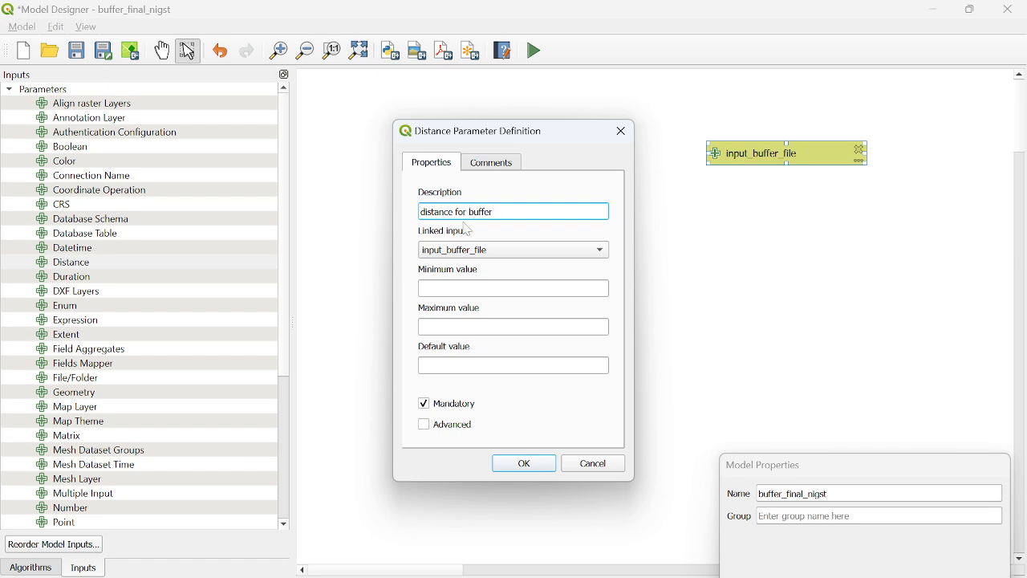
pyautogui.click(602, 254)
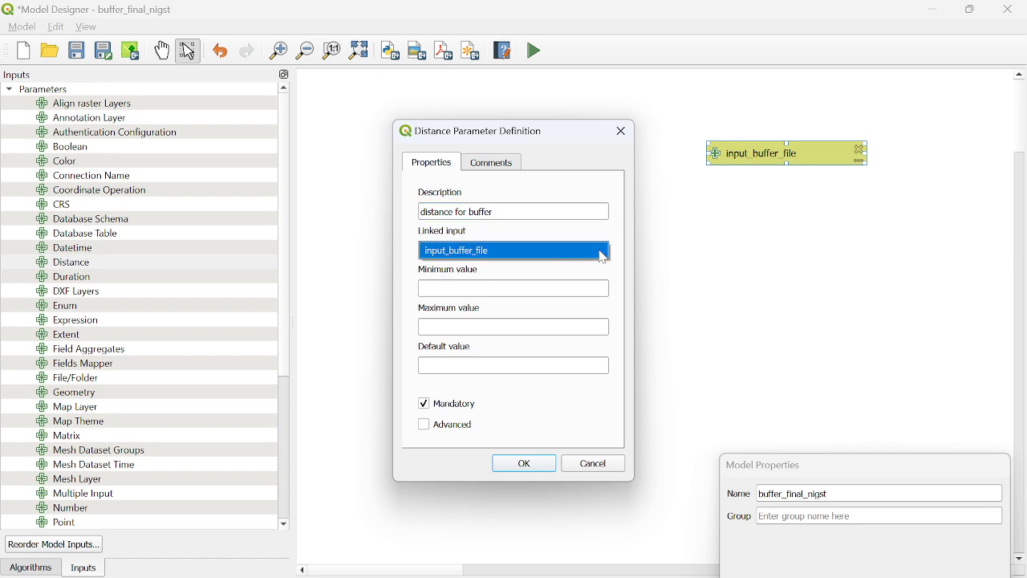
pyautogui.click(527, 467)
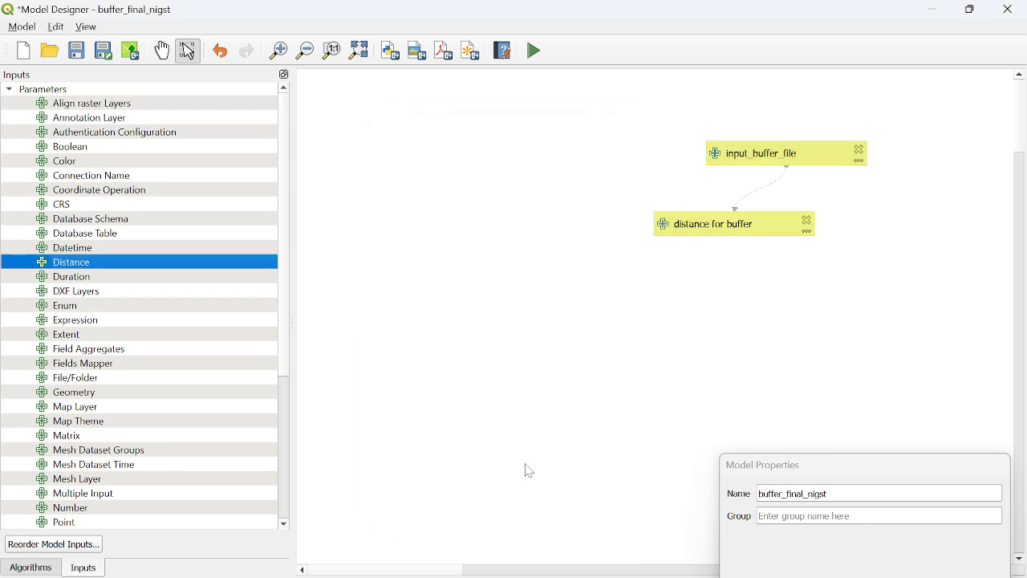
pyautogui.moveTo(703, 231); pyautogui.dragTo(754, 261)
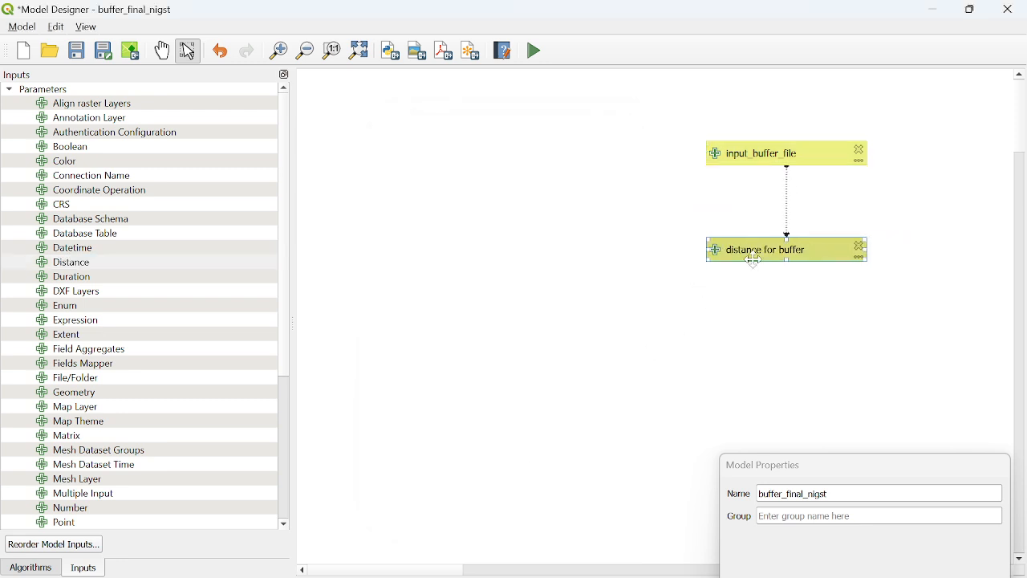
# Add the vector geometry Buffer algorithm with input_buffer_file as its input layer and the model input "distance for buffer" as its distance
pyautogui.click(30, 569)
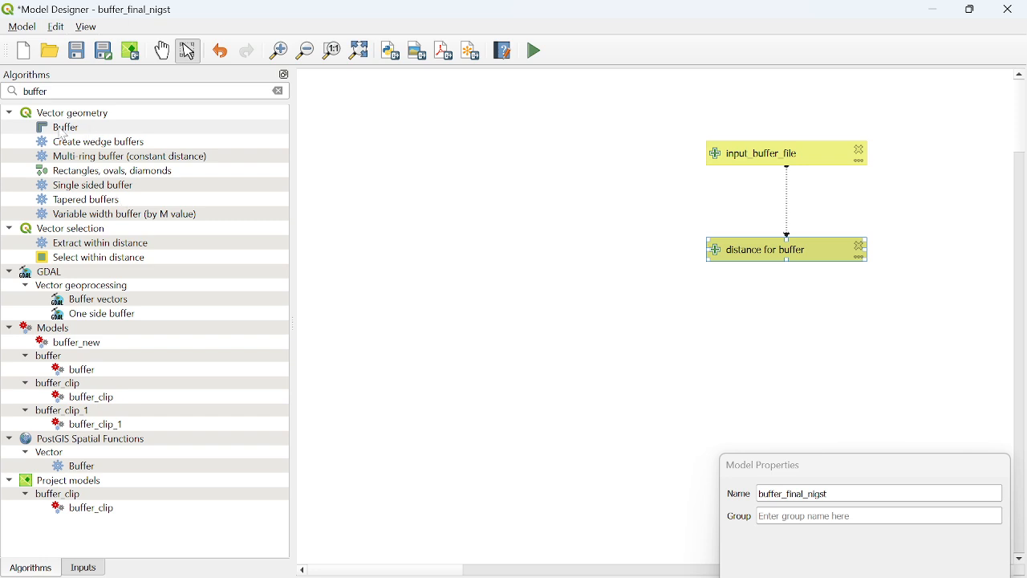
pyautogui.moveTo(67, 130); pyautogui.dragTo(410, 211)
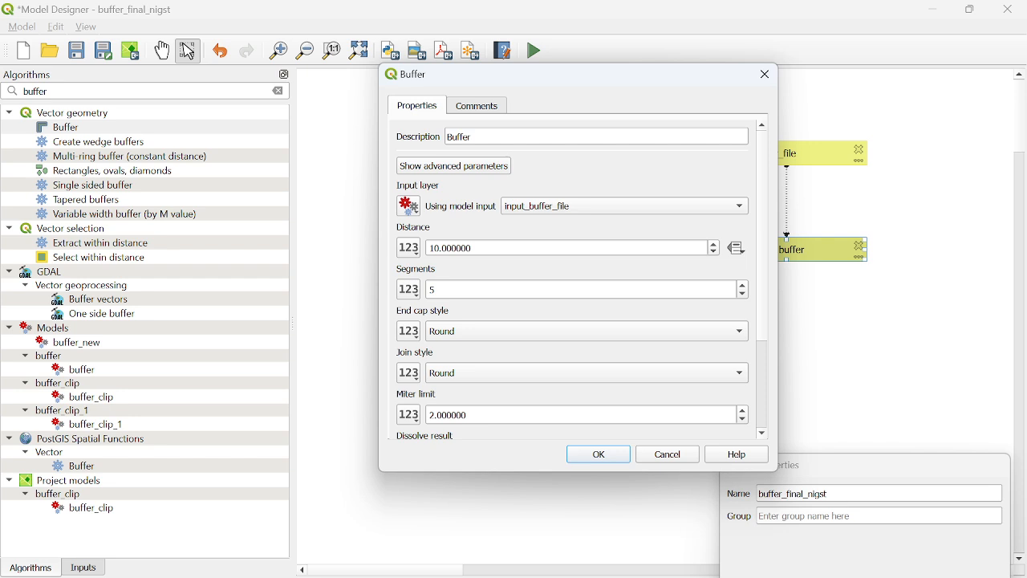
pyautogui.click(484, 166)
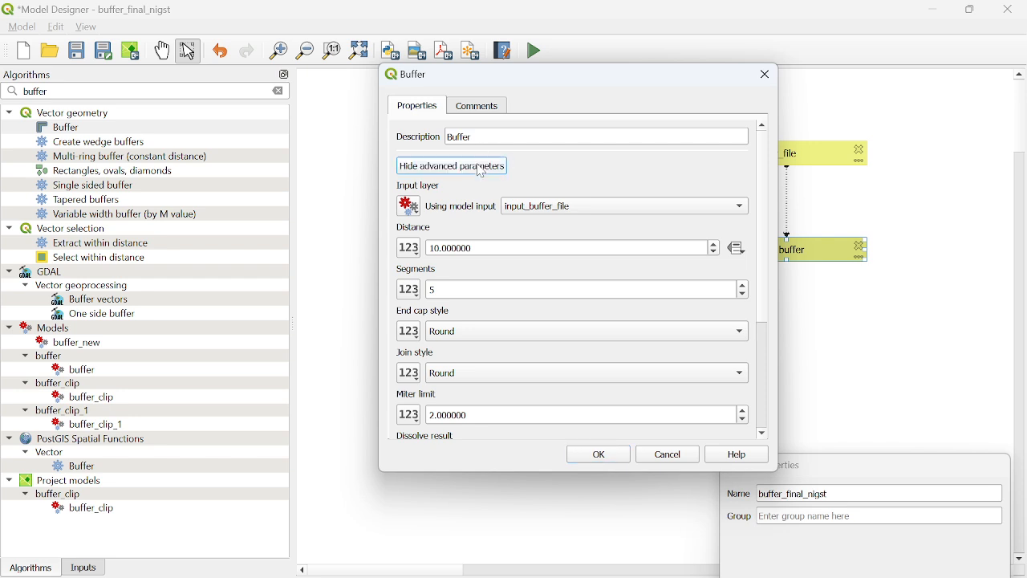
pyautogui.click(482, 167)
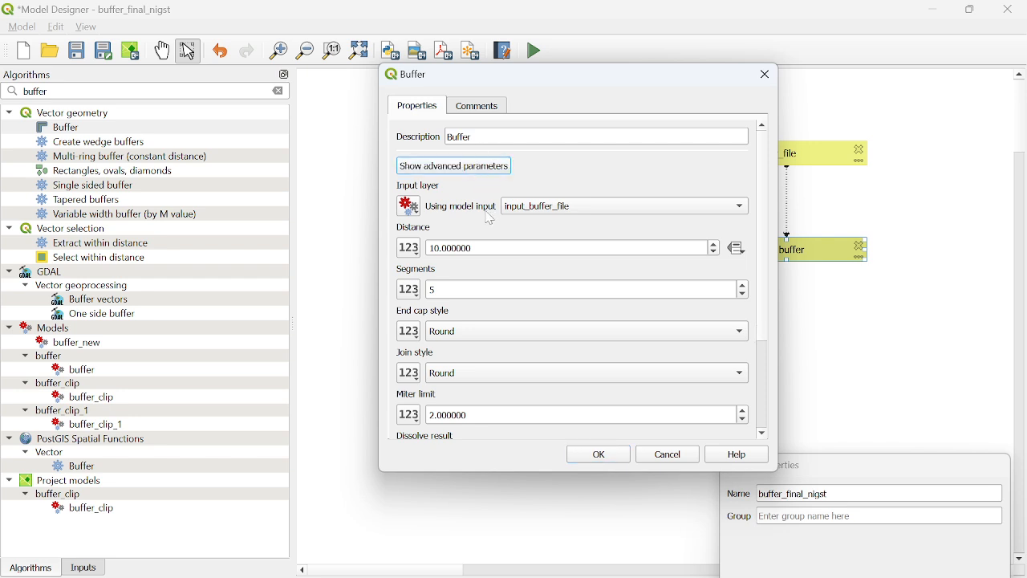
pyautogui.click(549, 212)
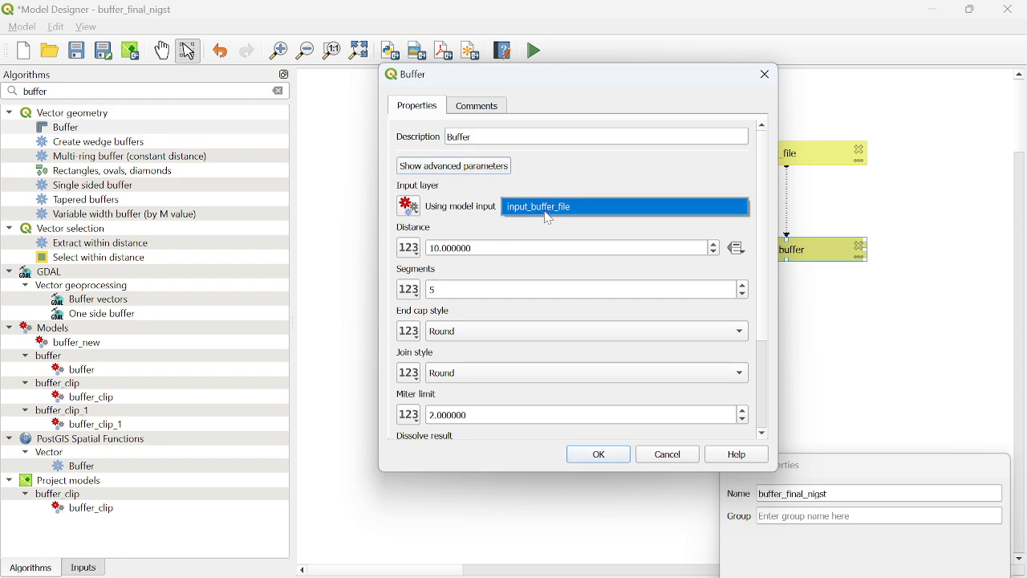
pyautogui.click(411, 250)
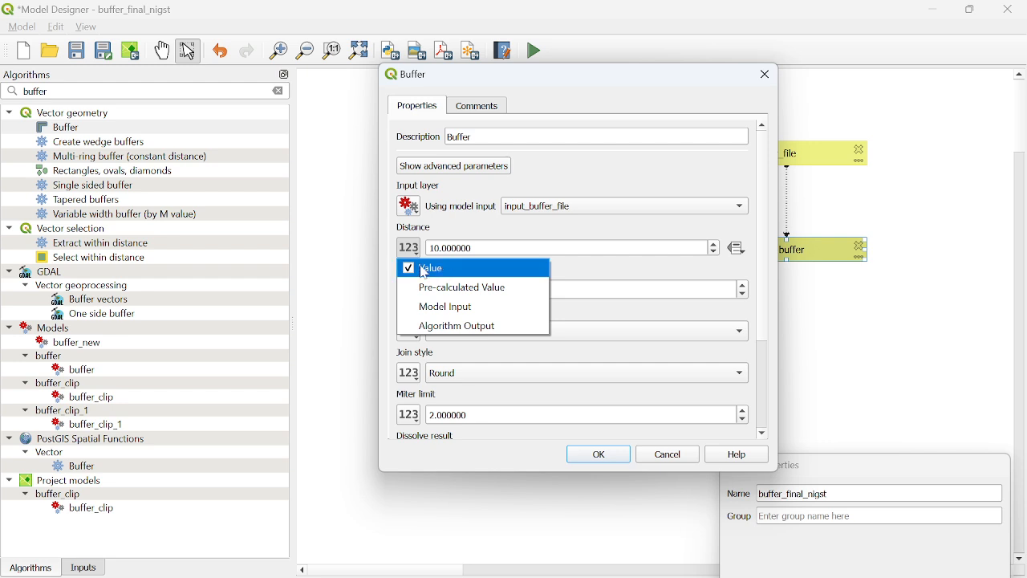
pyautogui.click(454, 310)
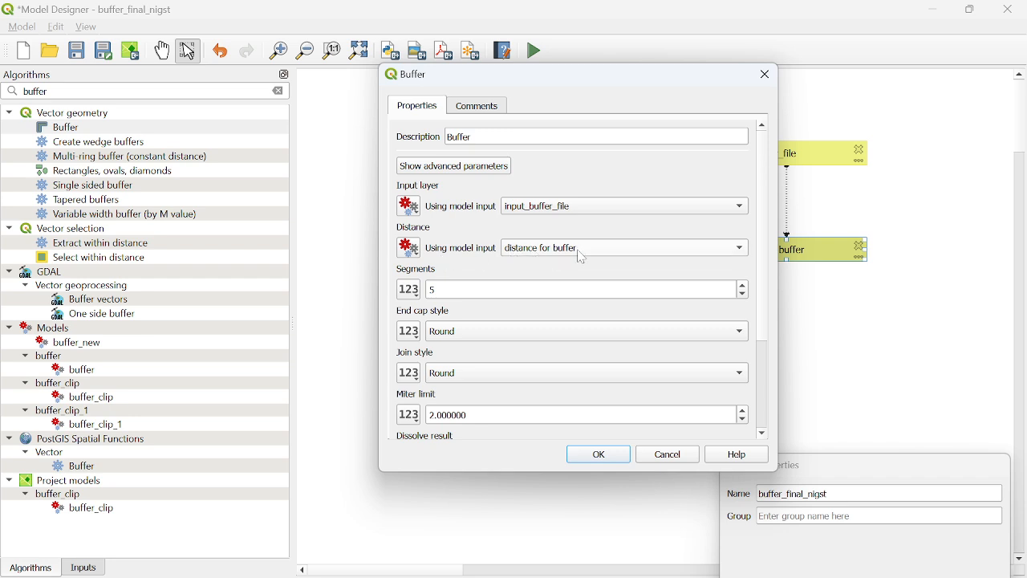
# Set the Buffered result as a model output named "bufffer output file" and accept the Buffer settings
pyautogui.scroll(-3, 598, 380)
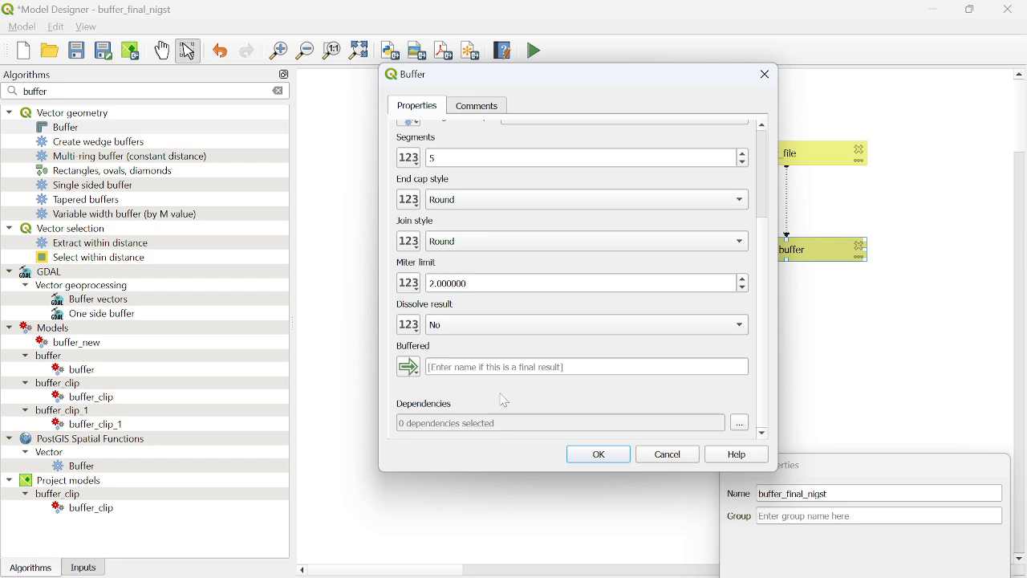
pyautogui.click(416, 373)
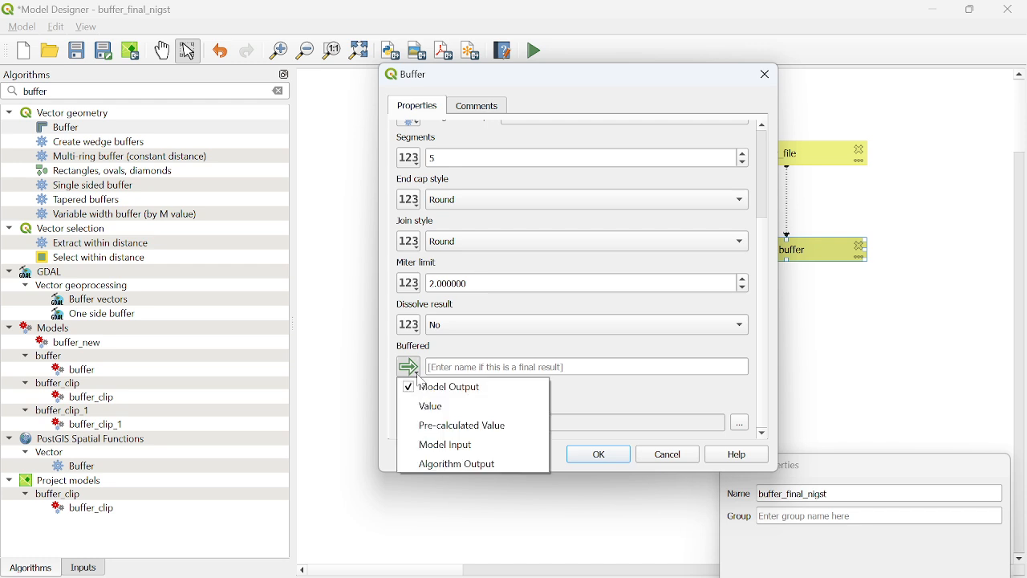
pyautogui.click(449, 396)
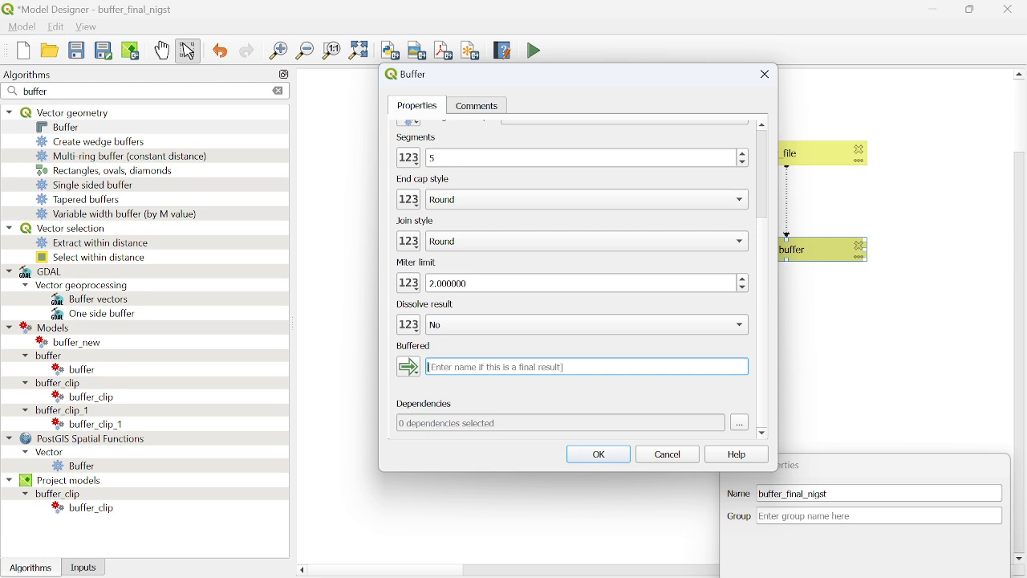
pyautogui.write('buffer output file')
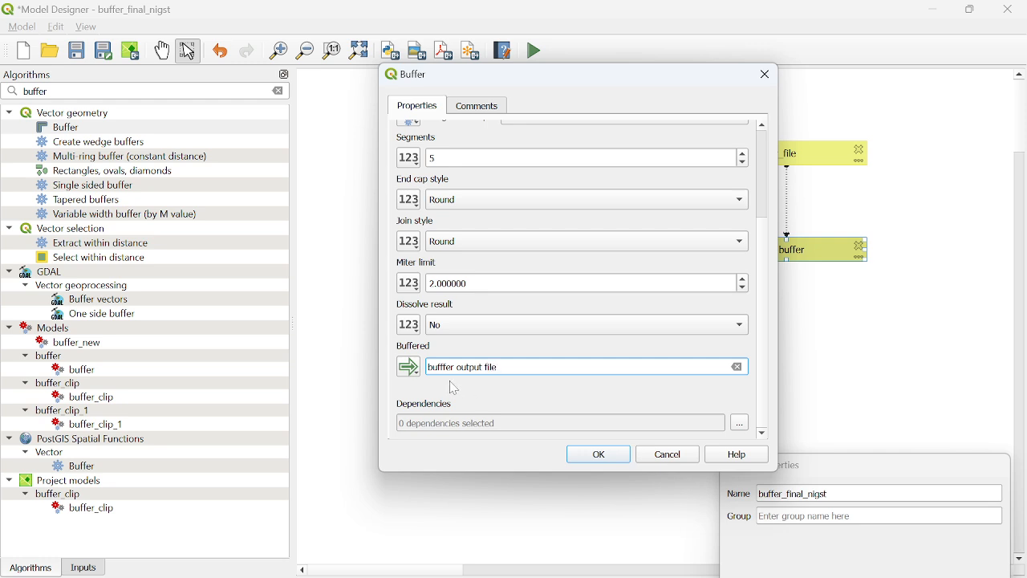
pyautogui.click(587, 460)
# Reposition the output and input_buffer_file boxes on the canvas and expand the Buffer algorithm's incoming and outgoing connections
pyautogui.moveTo(539, 242); pyautogui.dragTo(518, 324)
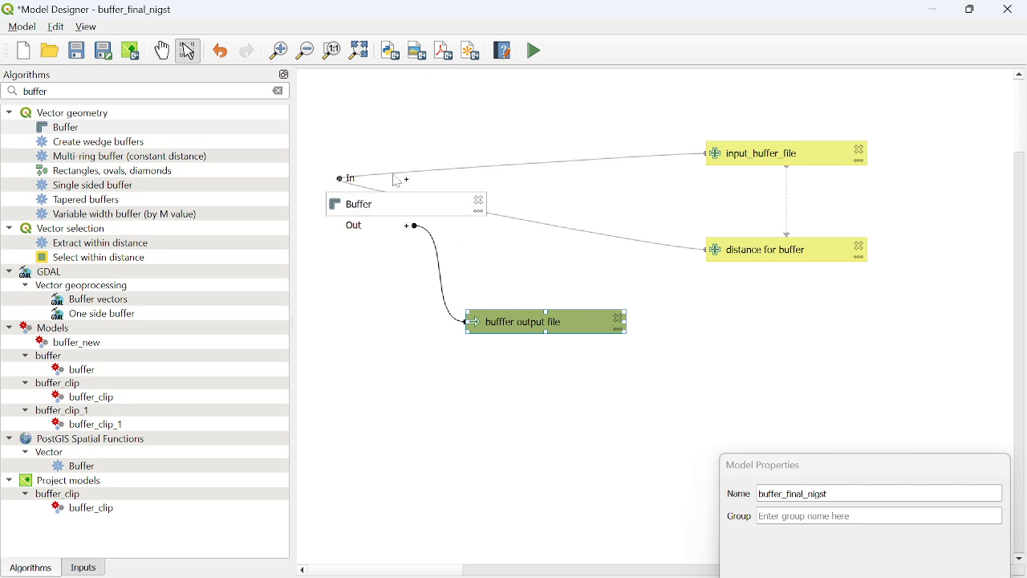
pyautogui.moveTo(744, 160); pyautogui.dragTo(600, 112)
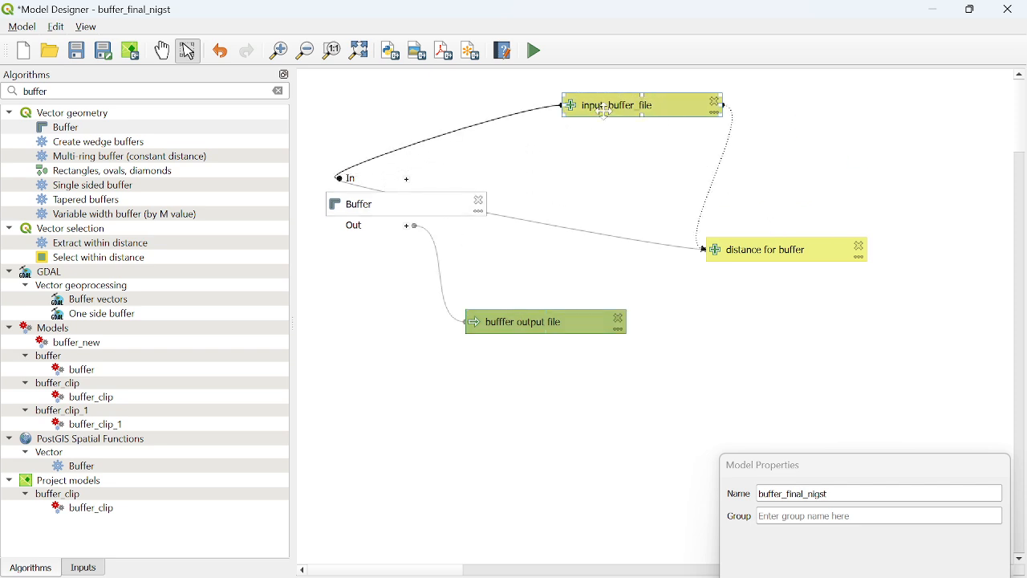
pyautogui.click(407, 180)
pyautogui.scroll(2, 493, 160)
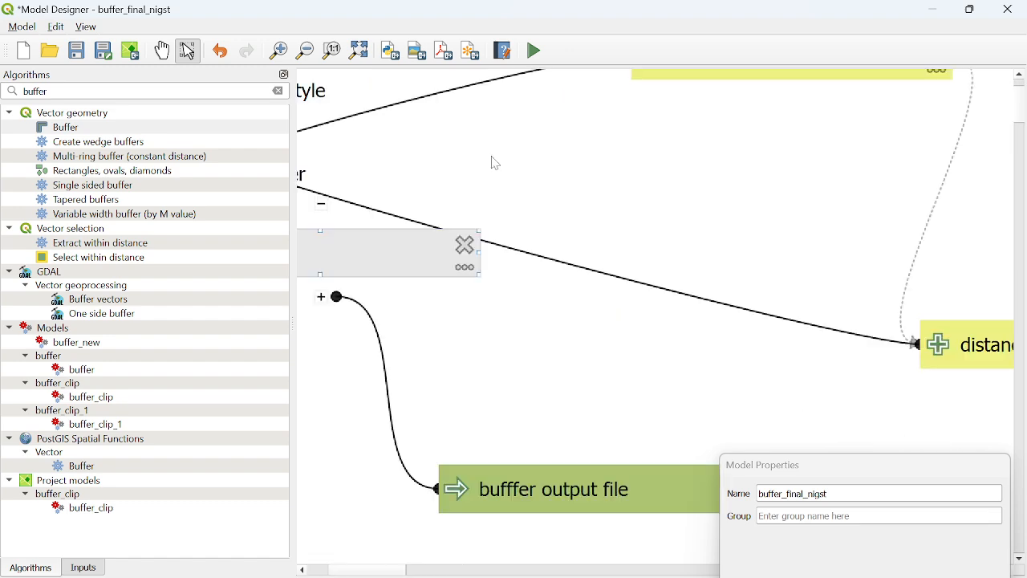
pyautogui.scroll(-2, 494, 160)
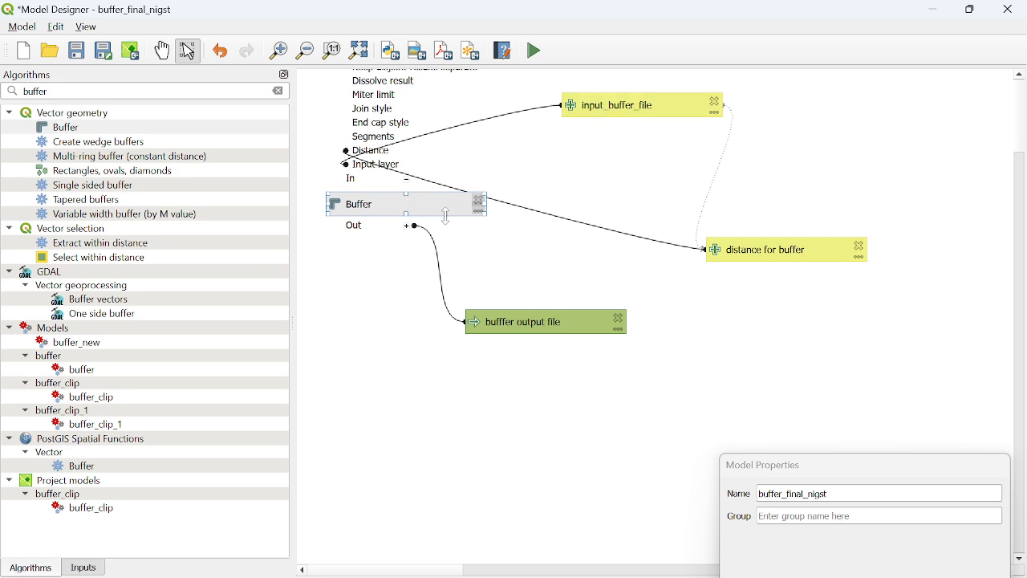
pyautogui.click(408, 228)
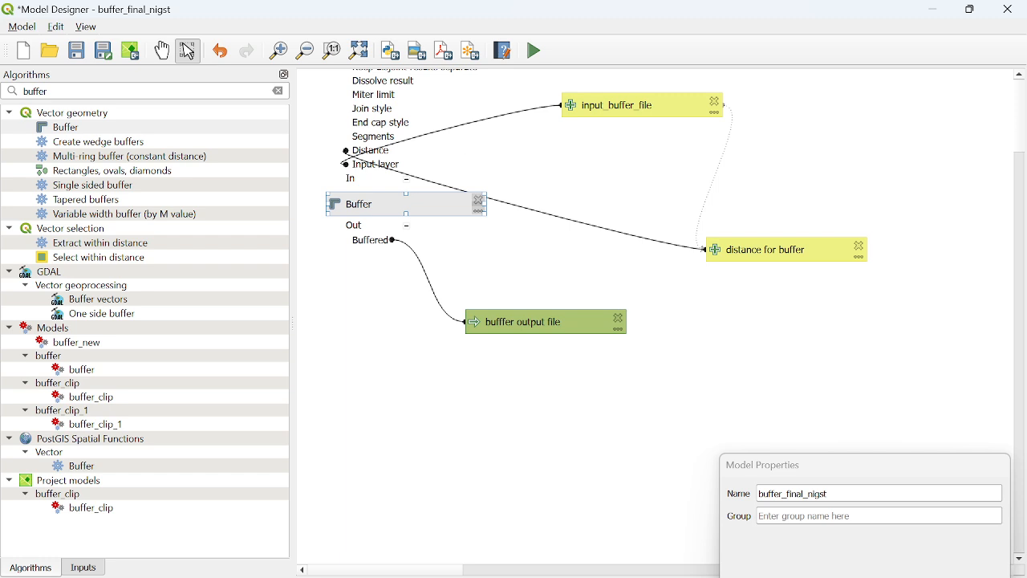
# Save the model as buffer_final_nigst in the D: drive folder that already holds buffer_final.model3
pyautogui.click(23, 27)
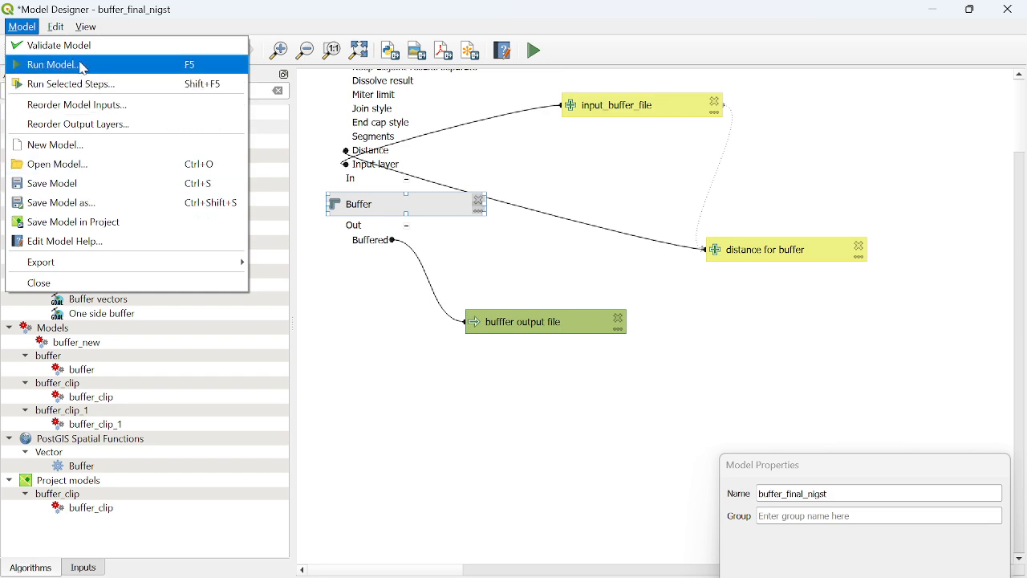
pyautogui.click(86, 203)
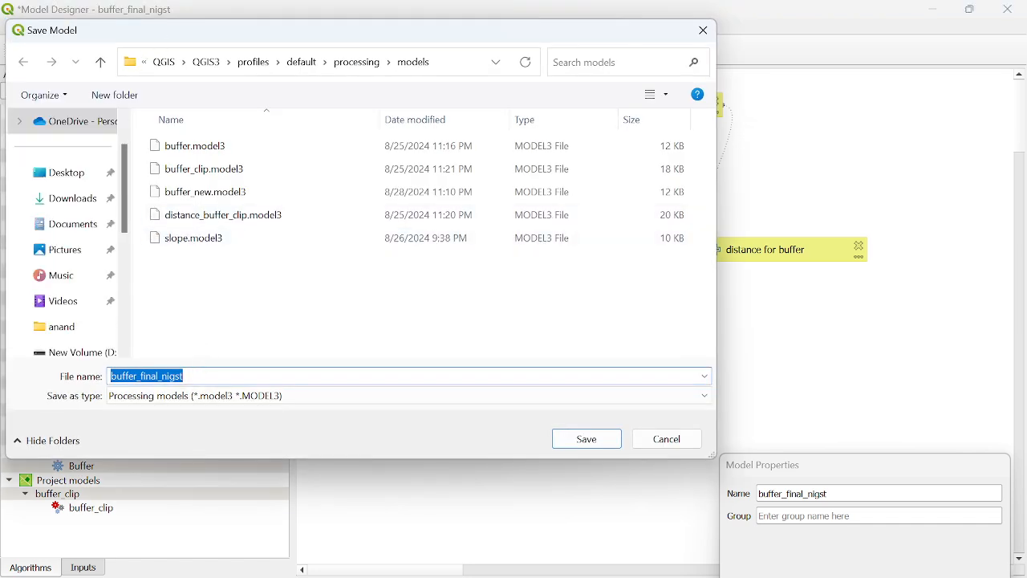
pyautogui.click(196, 375)
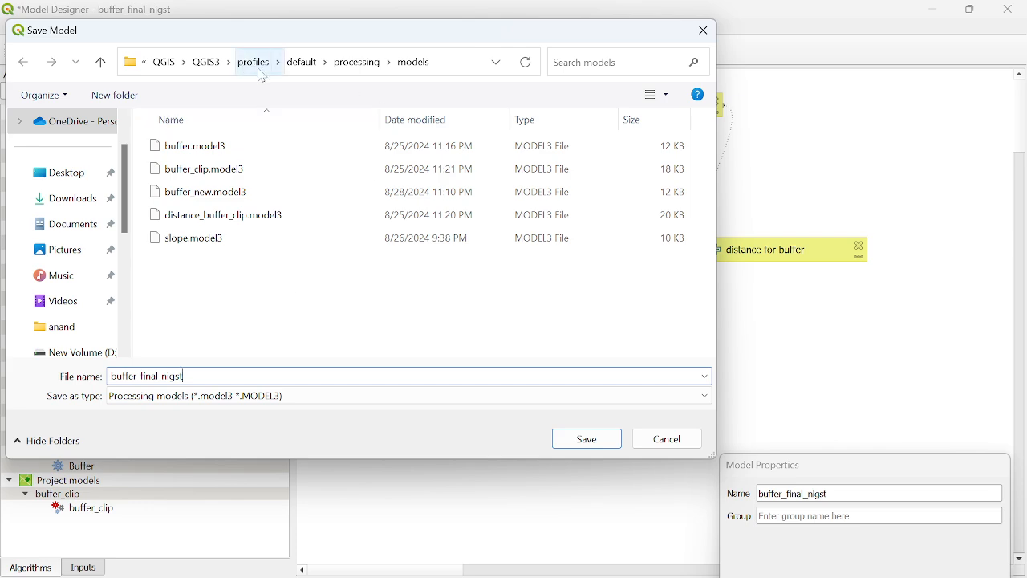
pyautogui.click(67, 329)
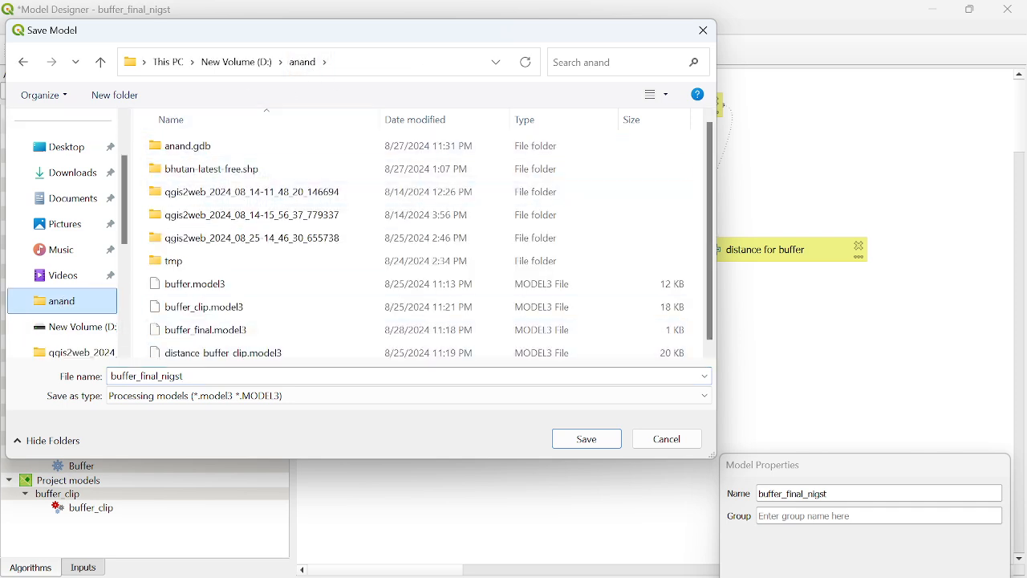
pyautogui.click(162, 391)
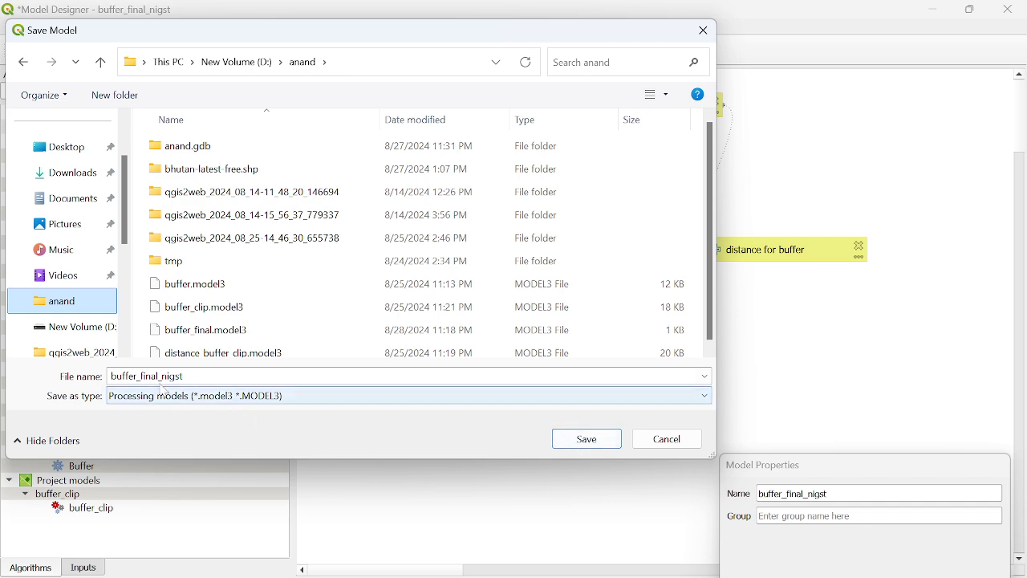
pyautogui.click(585, 438)
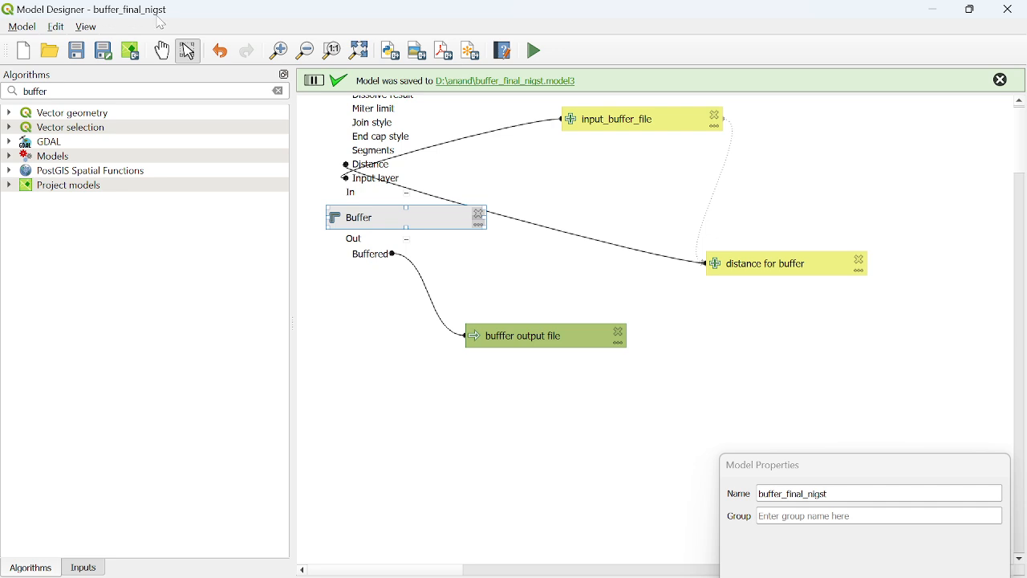
# Reposition the floating Model Properties panel near the canvas's lower edge and validate the model
pyautogui.moveTo(785, 465); pyautogui.dragTo(736, 367)
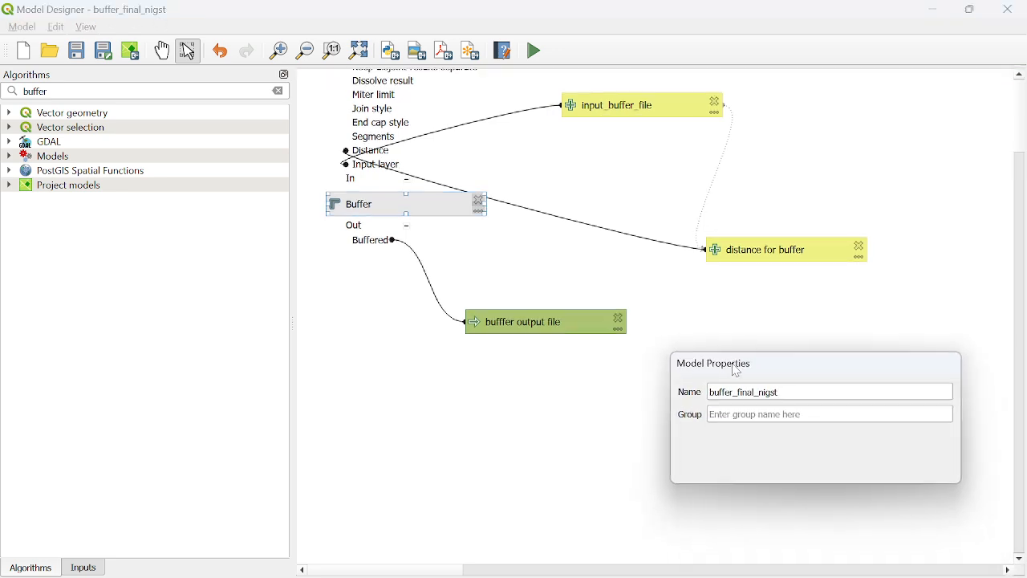
pyautogui.moveTo(807, 373); pyautogui.dragTo(831, 480)
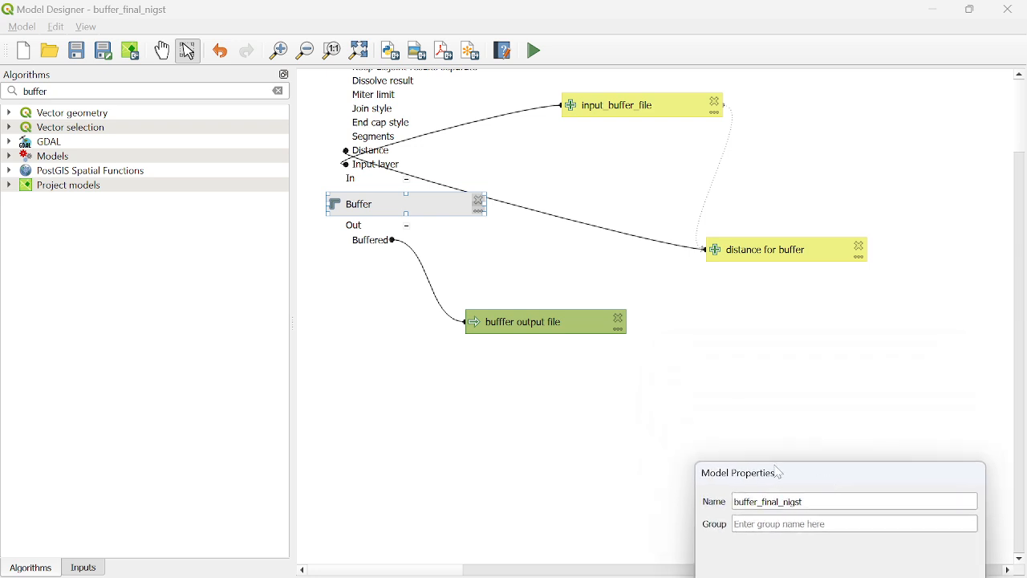
pyautogui.click(25, 31)
pyautogui.click(32, 45)
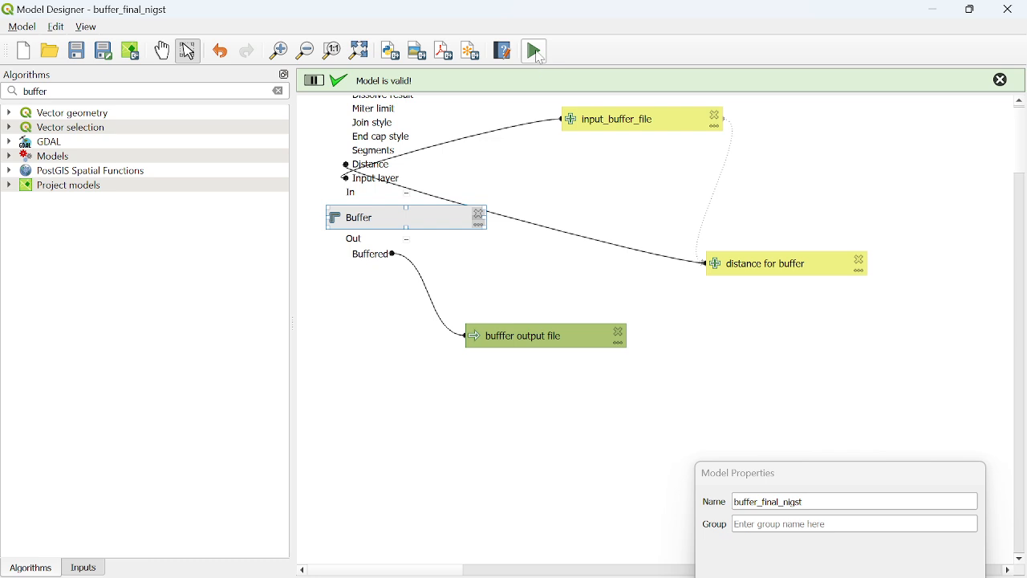
# Open the model's run dialog, examine its parameter order, input layer choices and output saving options, and close it without running
pyautogui.click(540, 54)
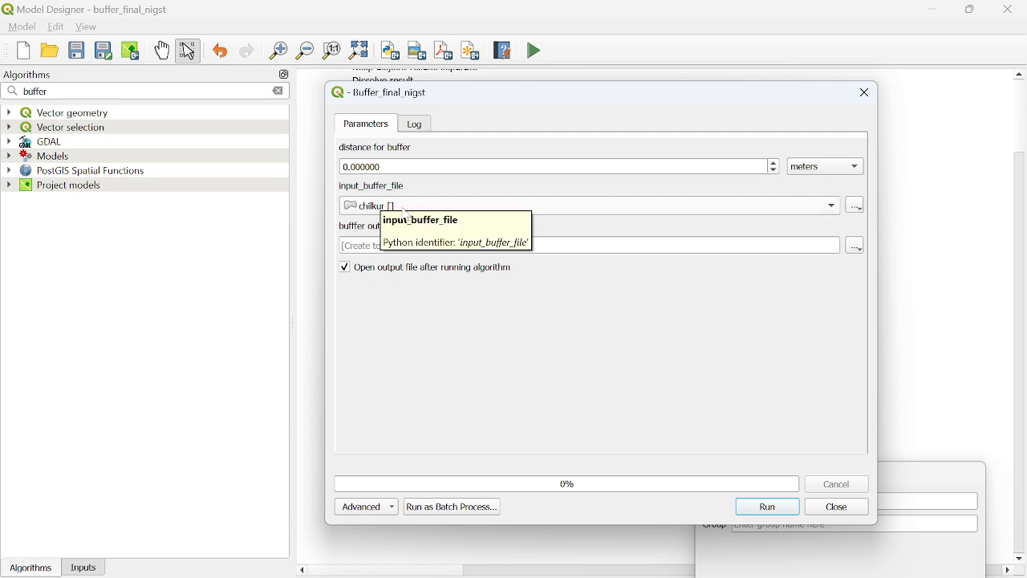
pyautogui.click(666, 206)
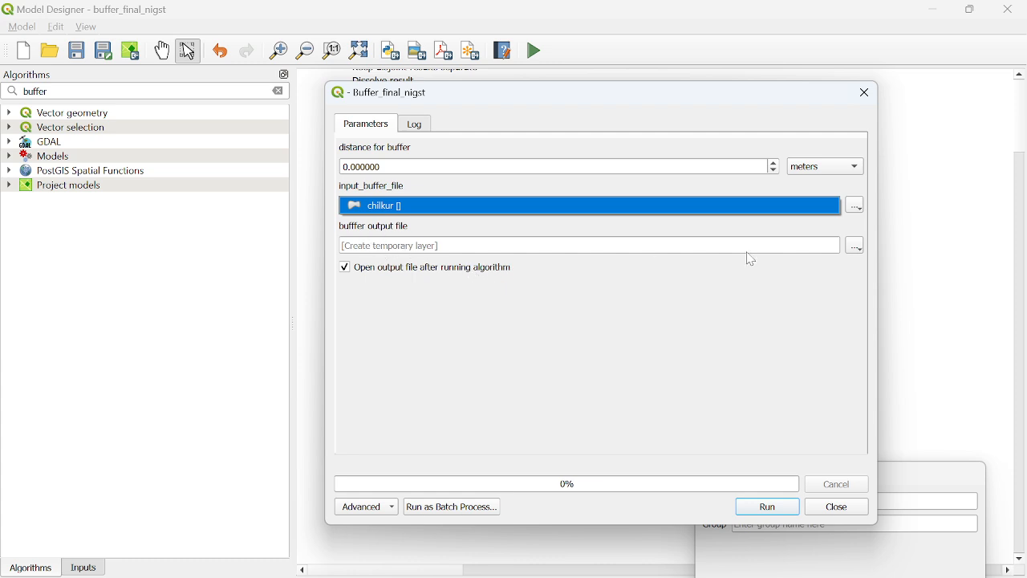
pyautogui.click(857, 250)
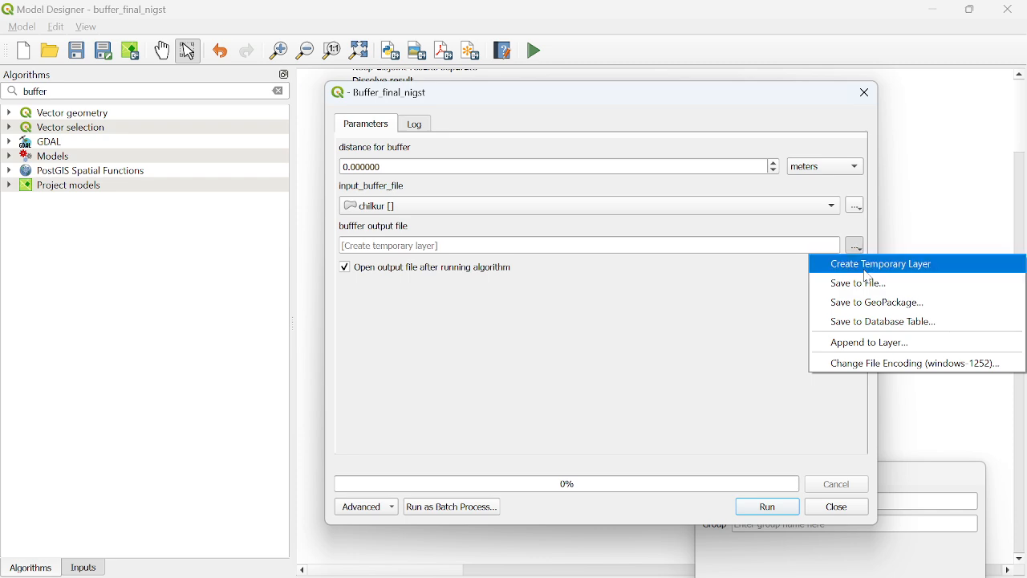
pyautogui.click(536, 354)
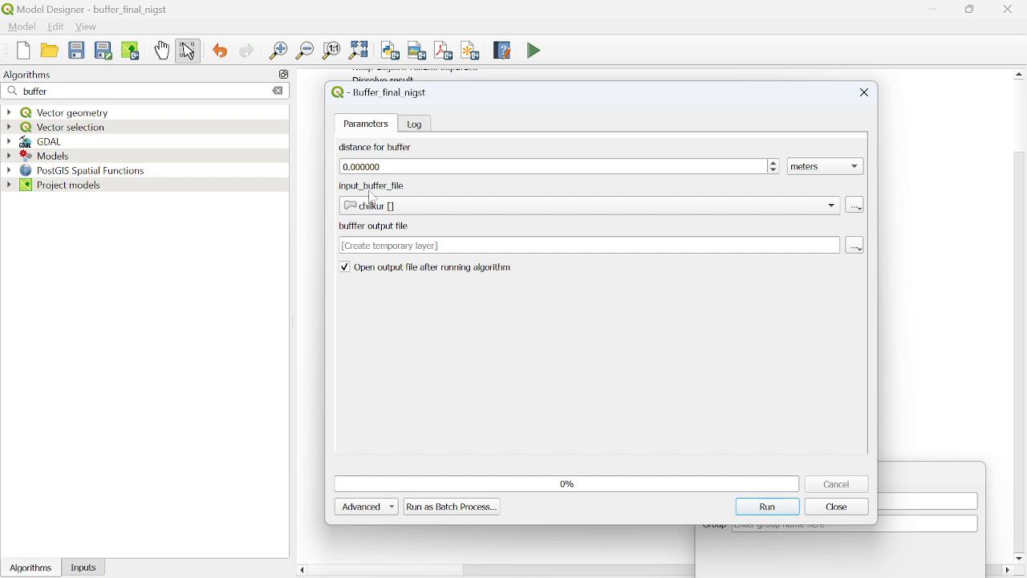
pyautogui.click(837, 507)
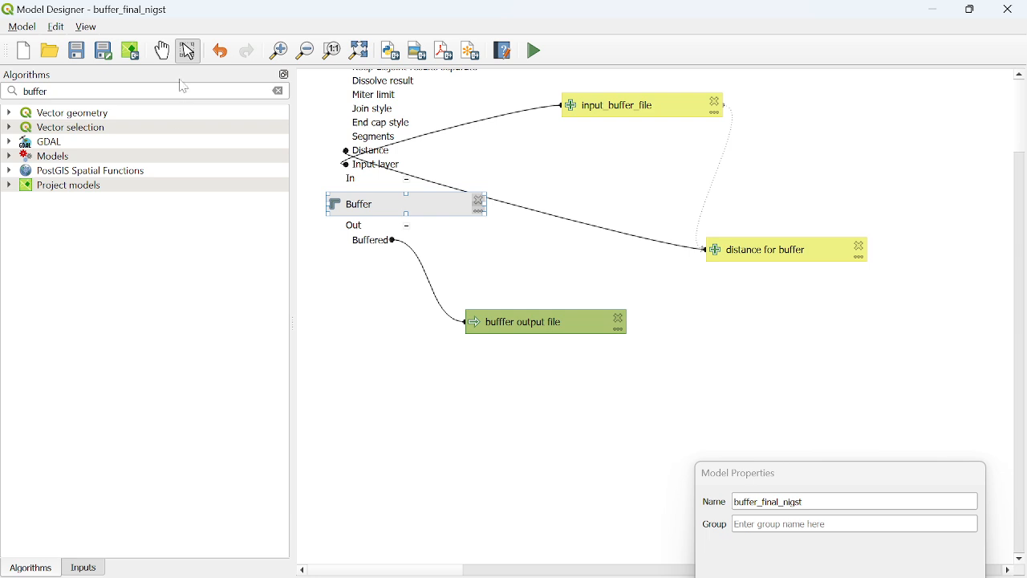
# Detach the Algorithms and Inputs panels from the window and group Model Properties with them in one floating panel
pyautogui.moveTo(198, 73); pyautogui.dragTo(250, 44)
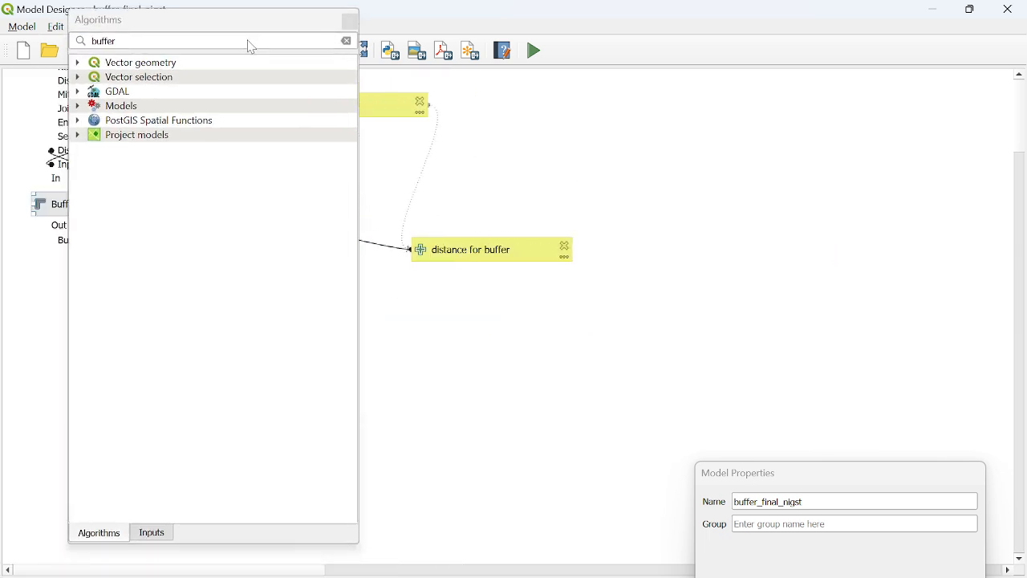
pyautogui.moveTo(813, 474); pyautogui.dragTo(206, 223)
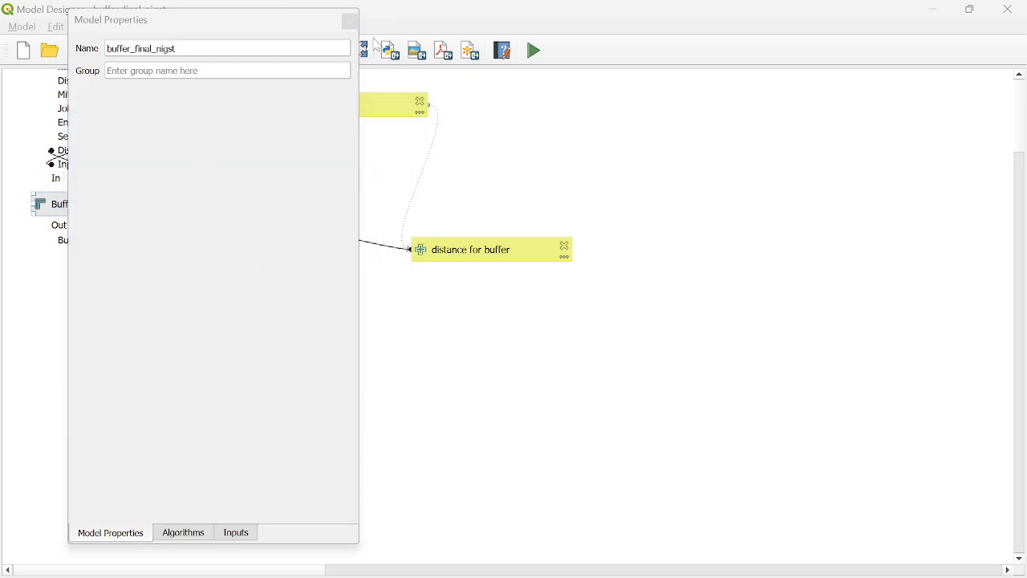
pyautogui.click(184, 534)
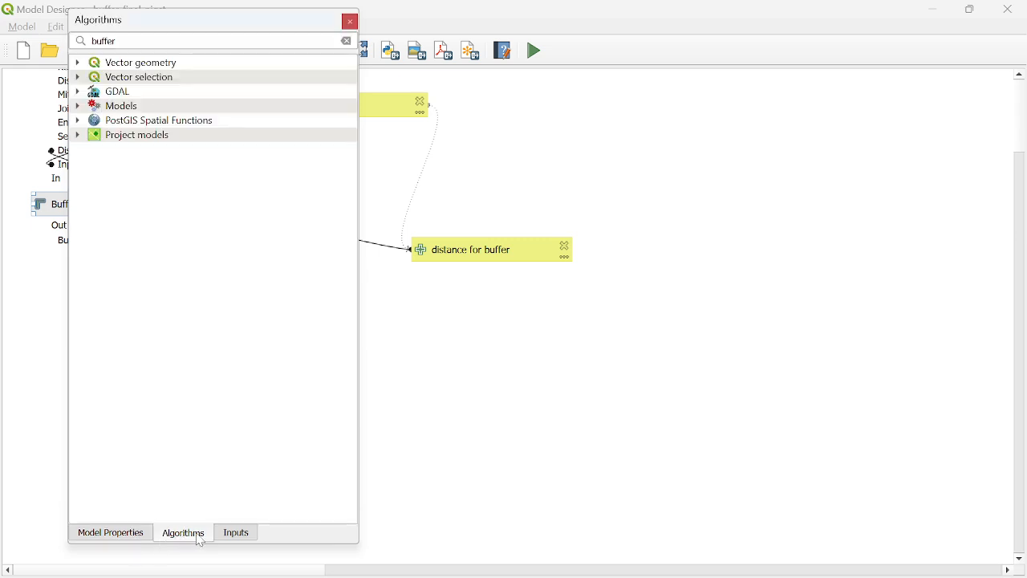
# Reorder the model inputs so that input_buffer_file comes before "distance for buffer"
pyautogui.click(238, 536)
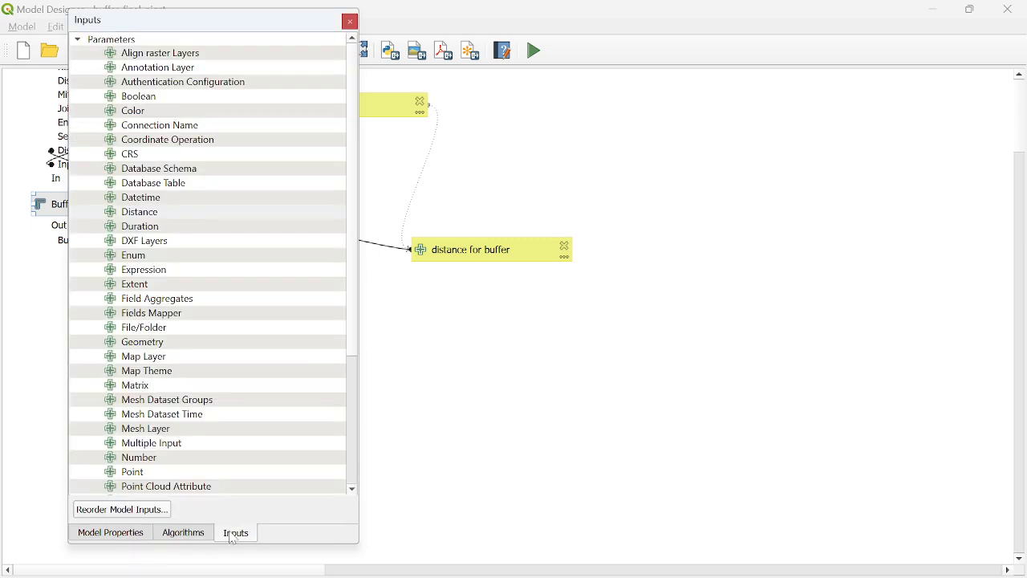
pyautogui.click(140, 515)
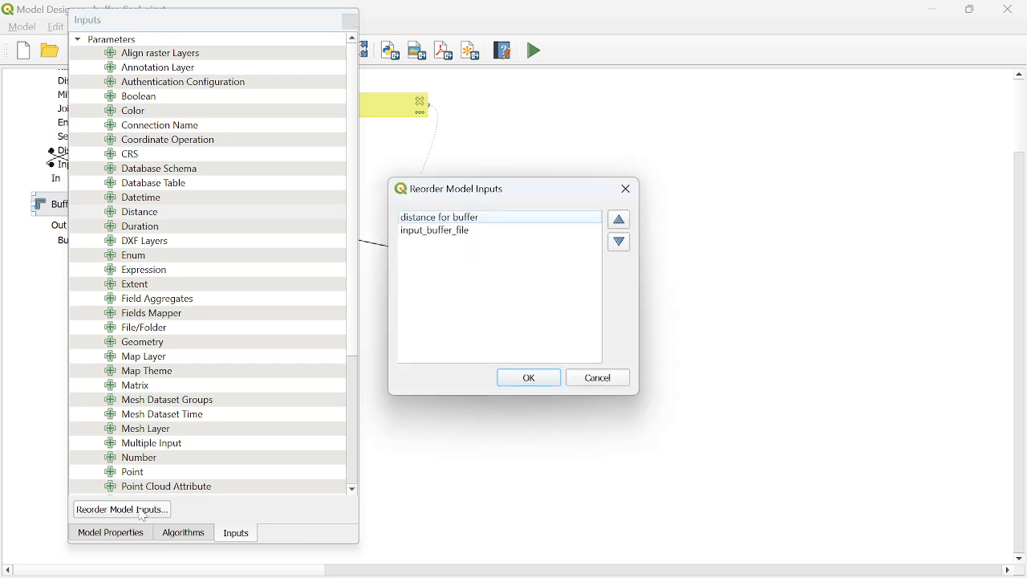
pyautogui.click(620, 242)
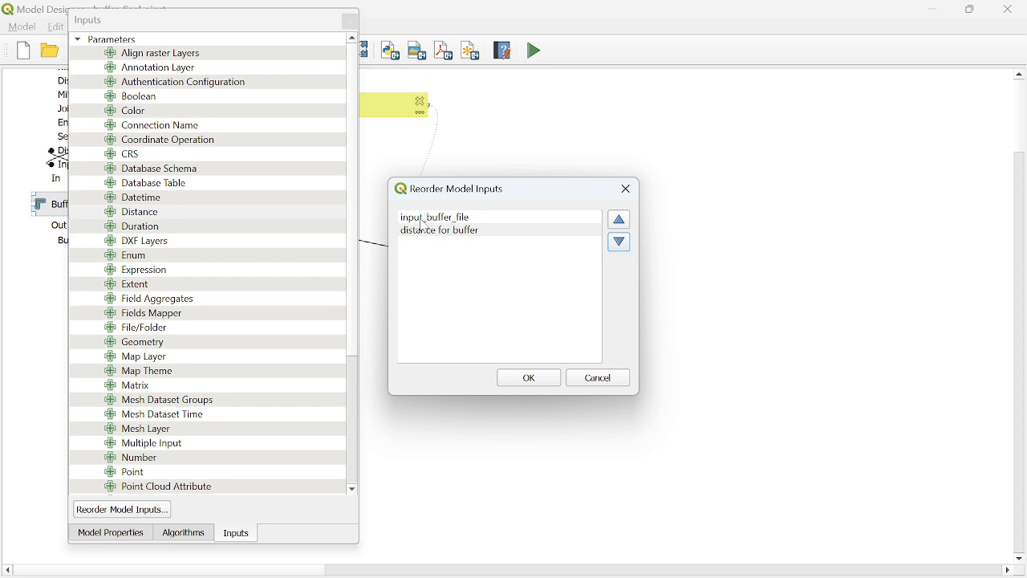
pyautogui.click(546, 378)
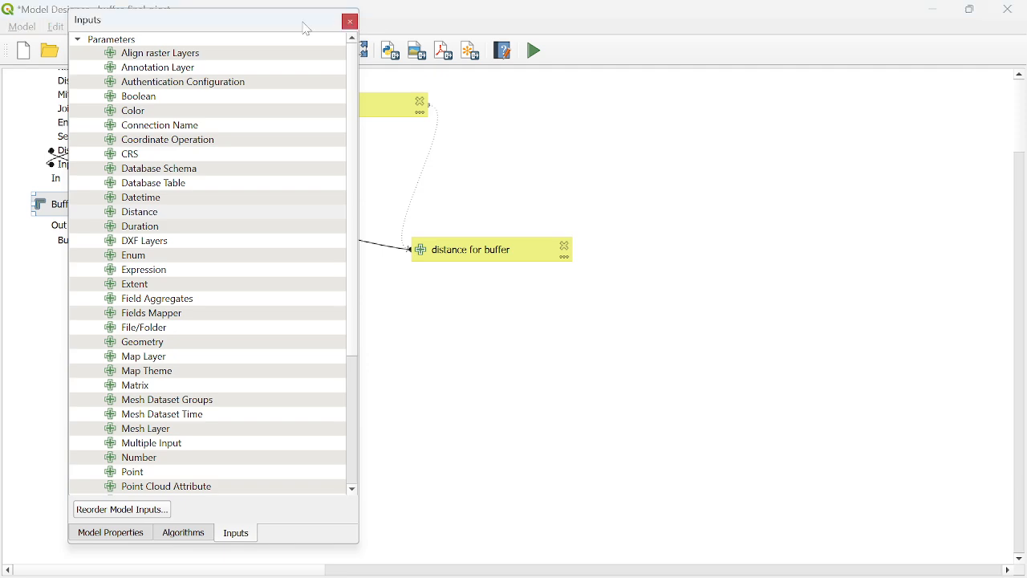
# Move the floating Inputs panel off the model diagram and check the parameter order in the model's run dialog
pyautogui.moveTo(280, 27); pyautogui.dragTo(255, 370)
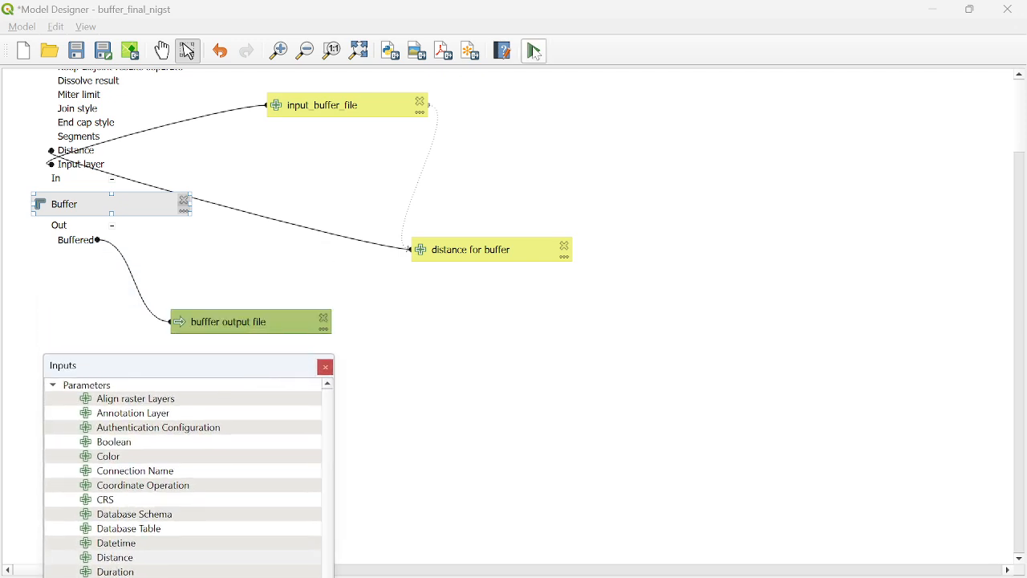
pyautogui.click(534, 51)
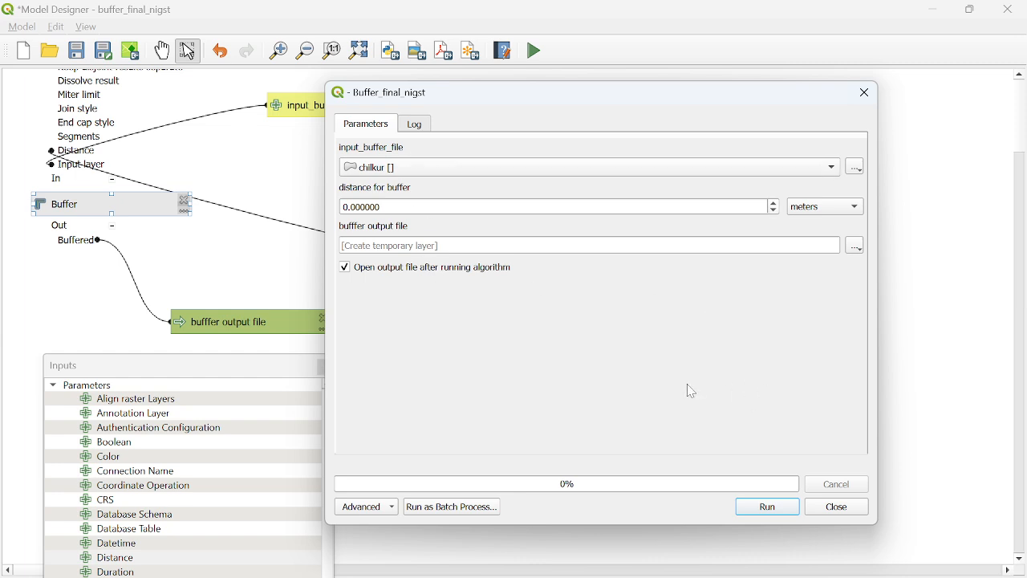
pyautogui.click(837, 508)
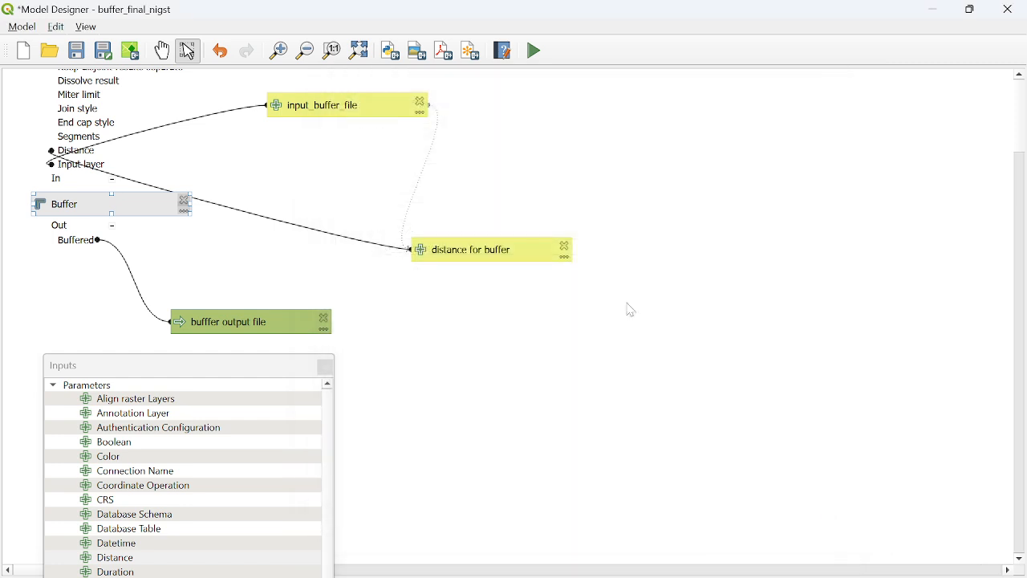
# Close the Model Designer, saving the changed input order, and return to the main QGIS window
pyautogui.click(22, 27)
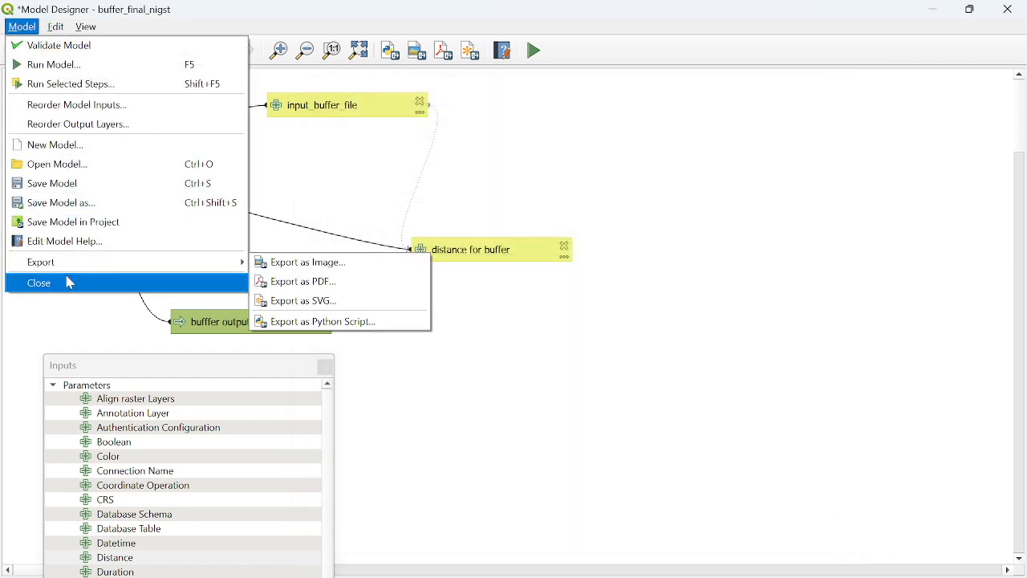
pyautogui.click(70, 282)
pyautogui.click(530, 326)
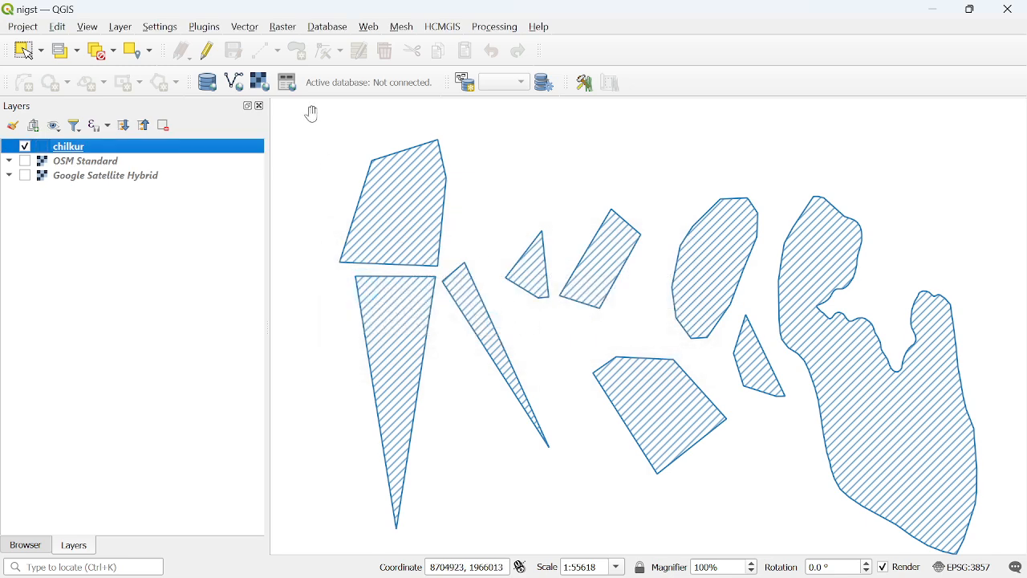
# Open the Processing Toolbox and add the model file buffer_final_nigst.model3 to it
pyautogui.click(495, 27)
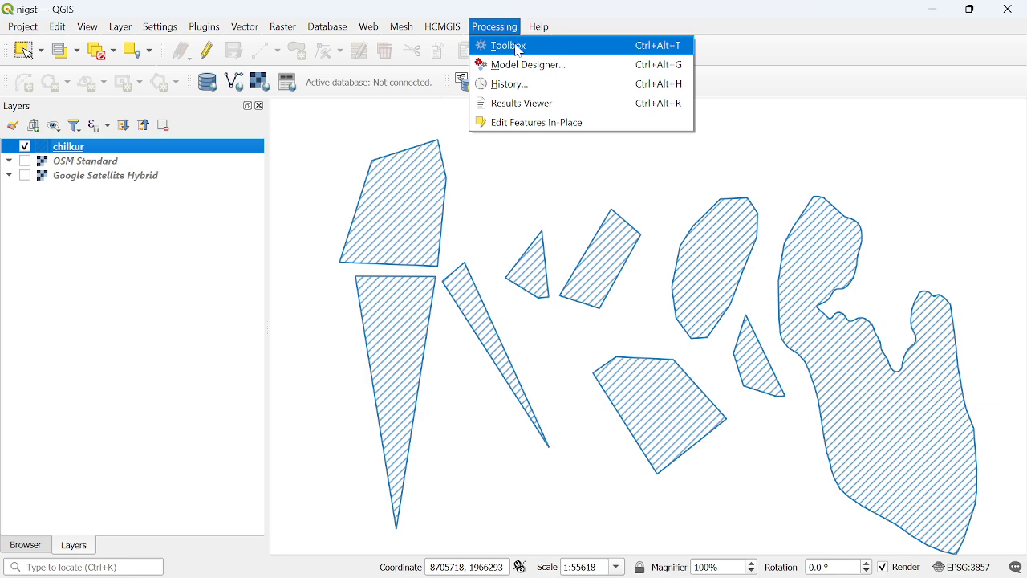
pyautogui.click(519, 48)
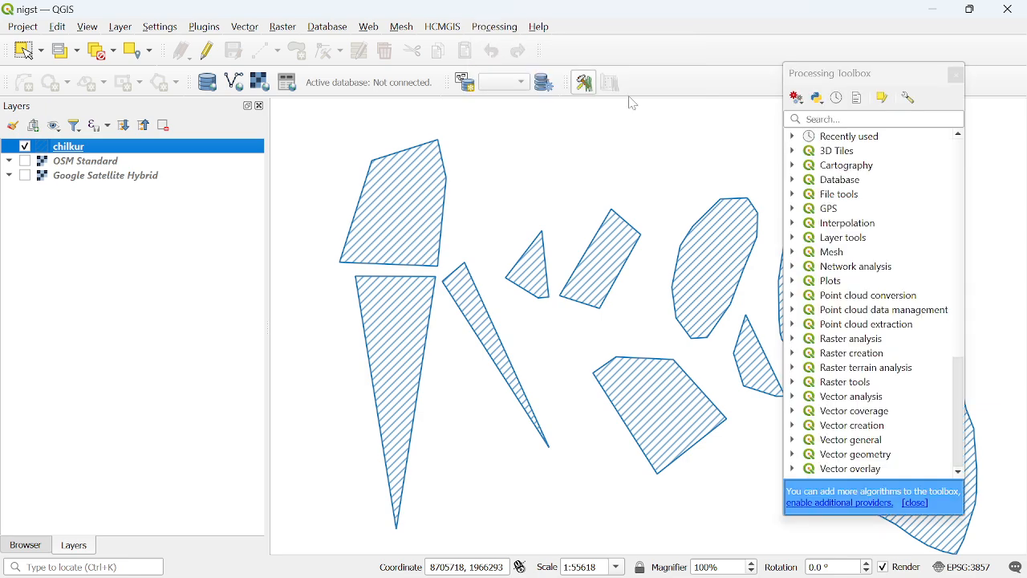
pyautogui.click(798, 99)
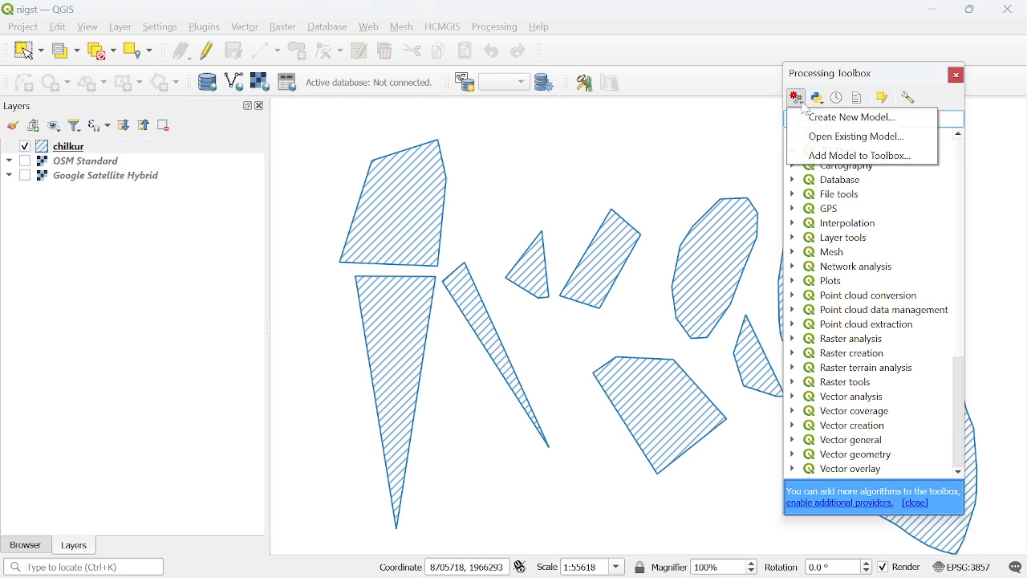
pyautogui.click(840, 156)
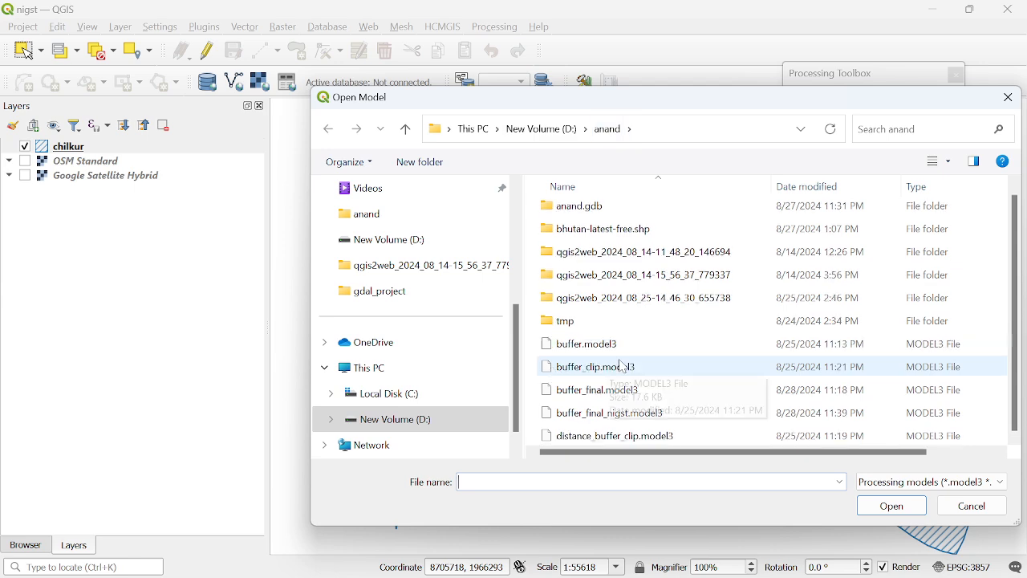
pyautogui.click(632, 422)
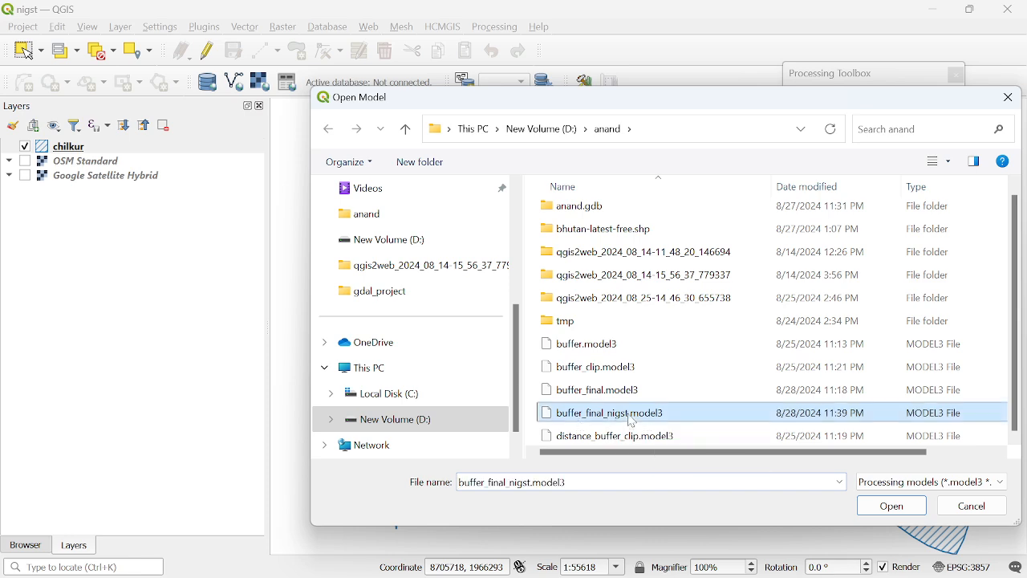
pyautogui.click(892, 506)
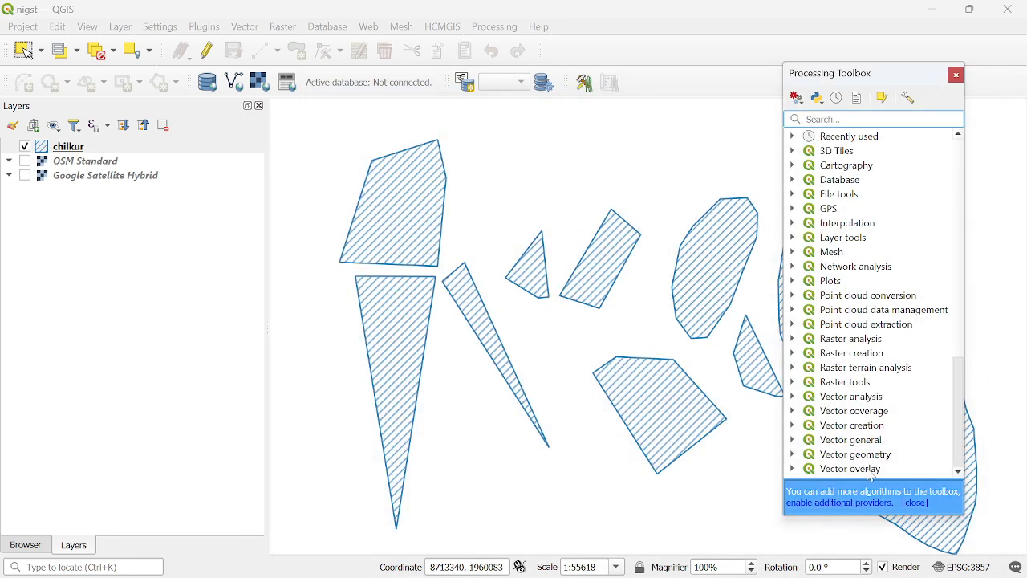
# Find buffer_final_nigst among the toolbox's Models and open it for execution
pyautogui.scroll(-2, 875, 474)
pyautogui.click(869, 472)
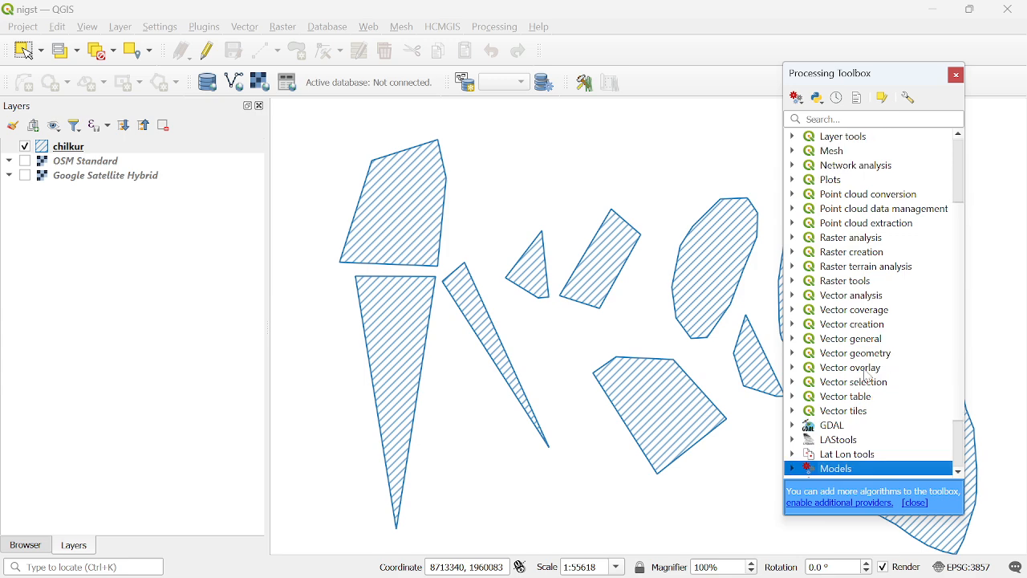
pyautogui.scroll(-2, 877, 428)
pyautogui.click(793, 396)
pyautogui.scroll(-2, 867, 407)
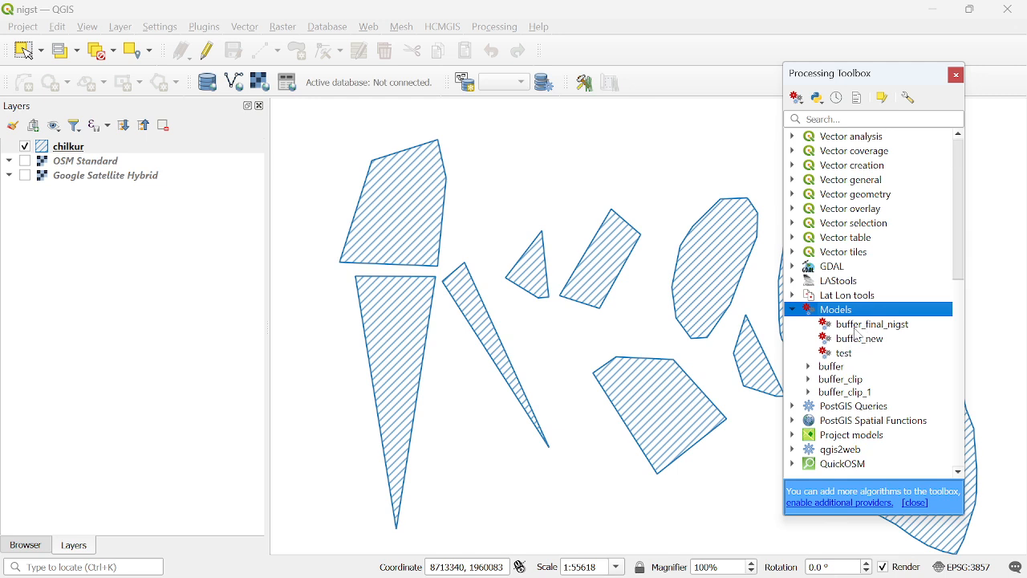
pyautogui.rightClick(879, 331)
pyautogui.click(844, 337)
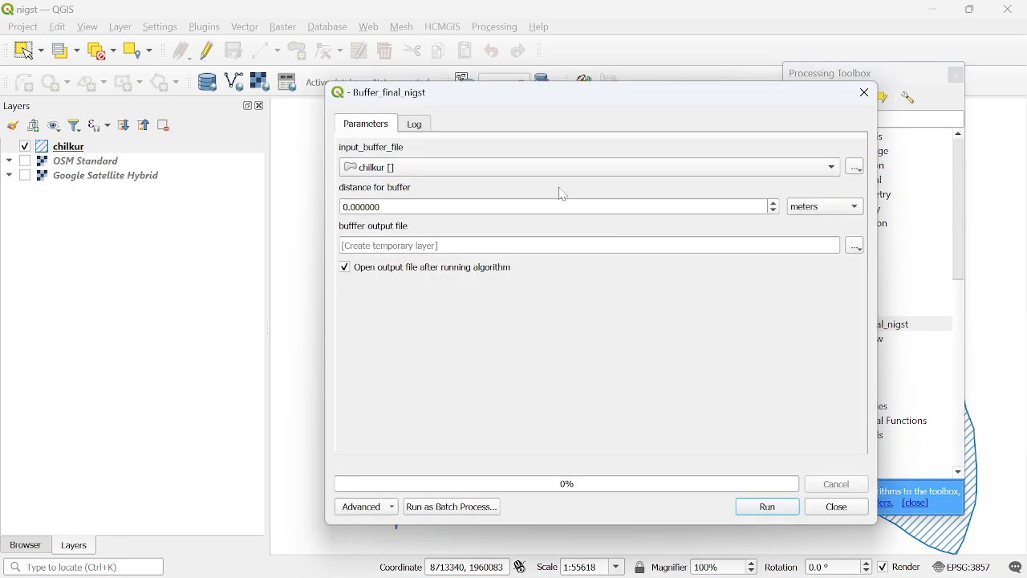
# Leave the run dialog and view the buffer_final_nigst model in the Model Designer by opening it for editing, closing it without changes
pyautogui.click(864, 92)
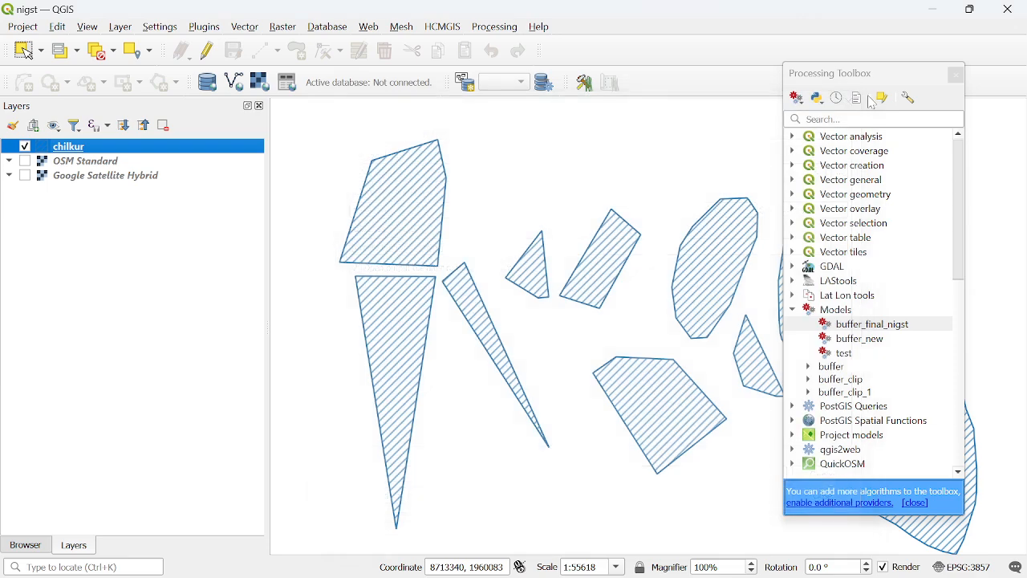
pyautogui.rightClick(859, 330)
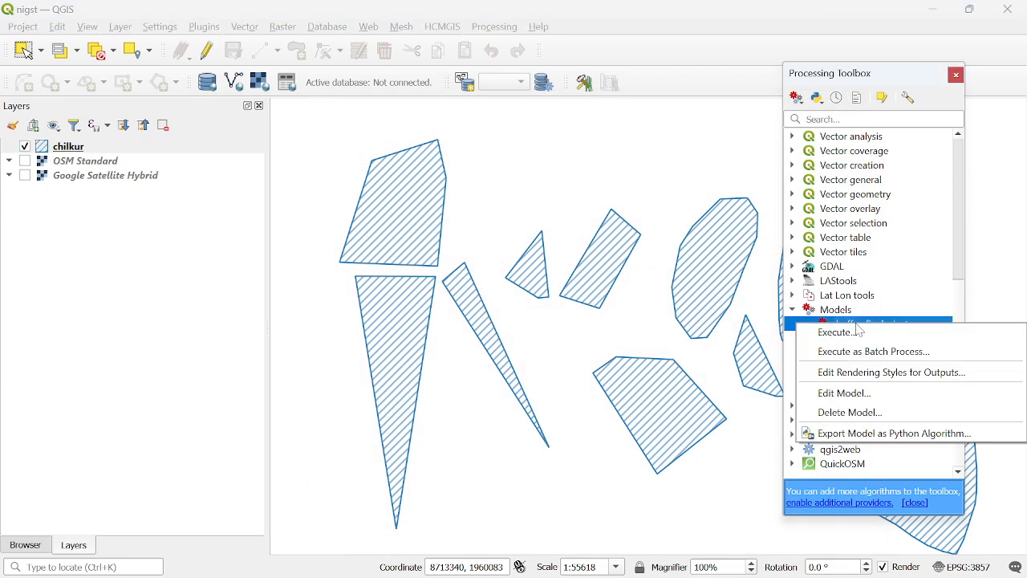
pyautogui.click(840, 393)
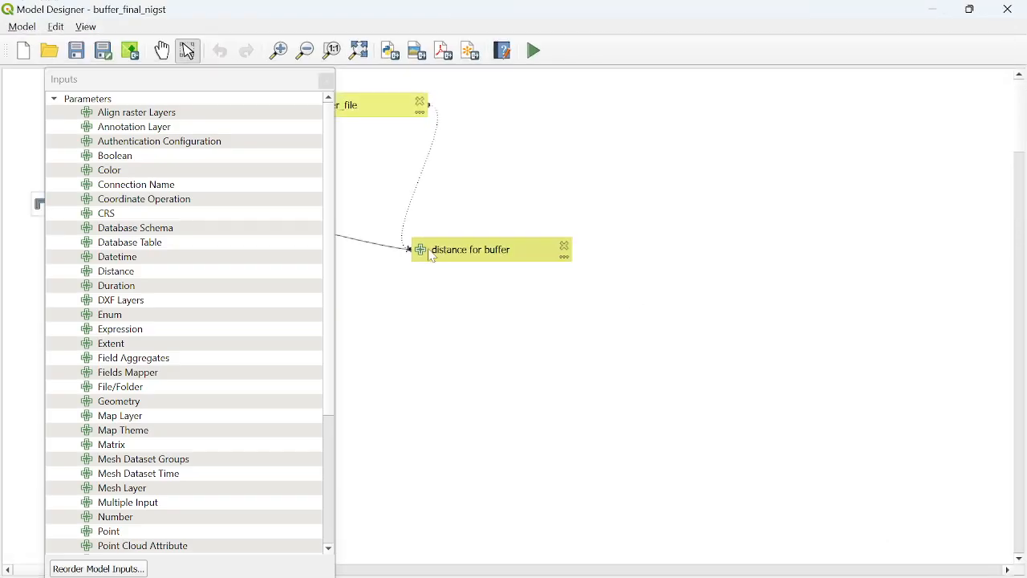
pyautogui.click(1011, 9)
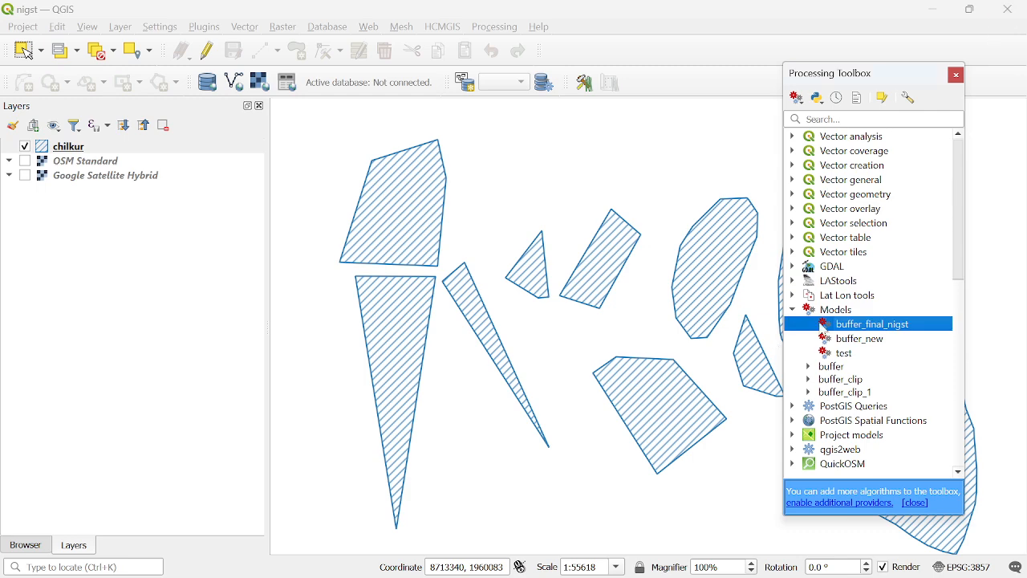
# Export buffer_final_nigst as a Python algorithm to view its generated script, and close the script editor without saving
pyautogui.rightClick(831, 328)
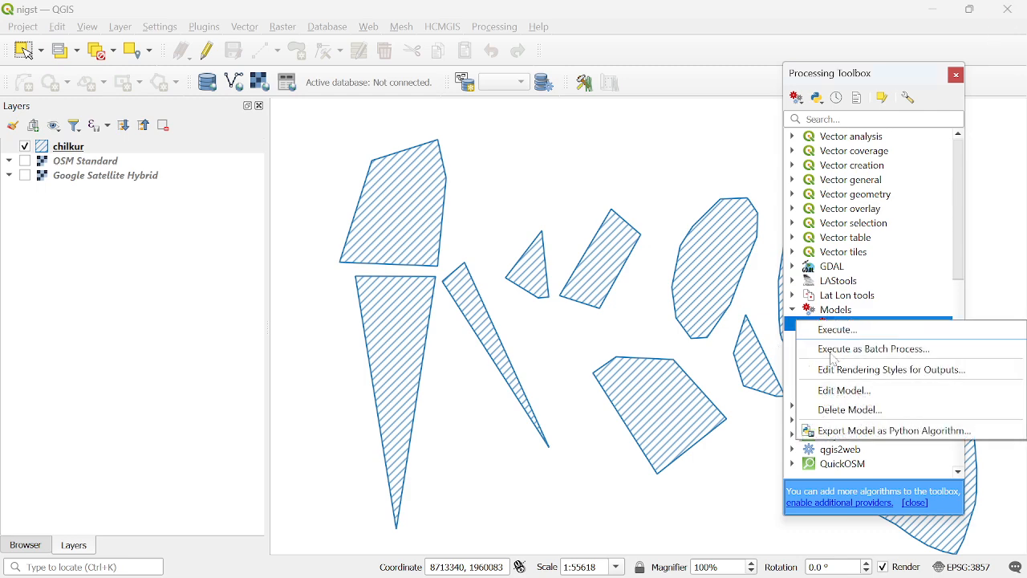
pyautogui.click(869, 433)
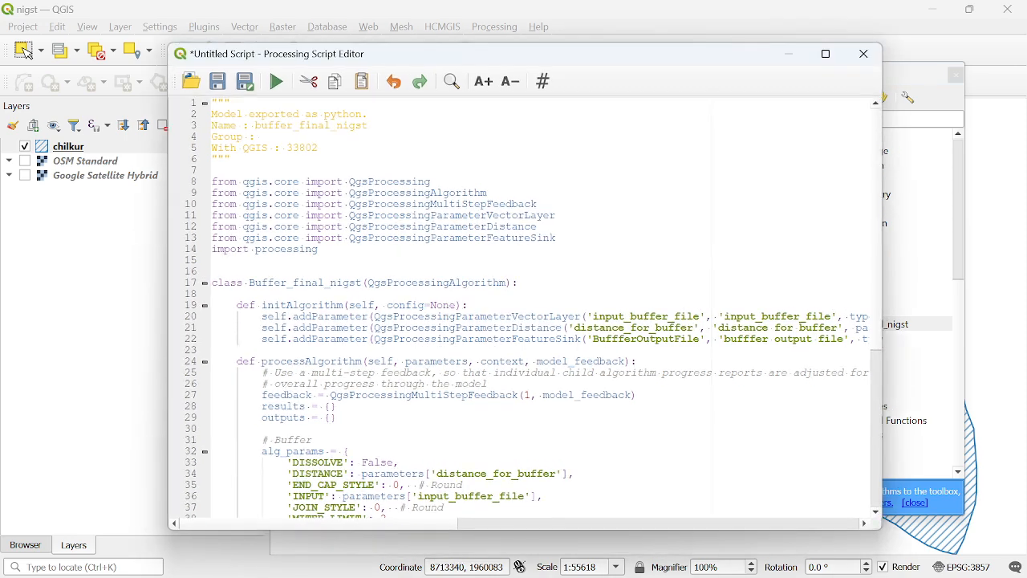
pyautogui.click(865, 54)
pyautogui.click(598, 320)
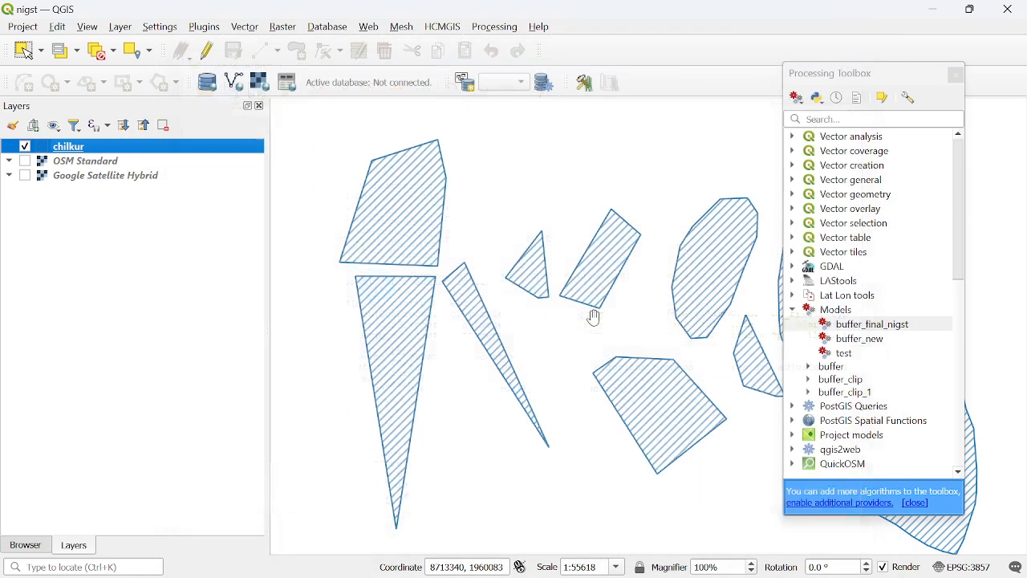